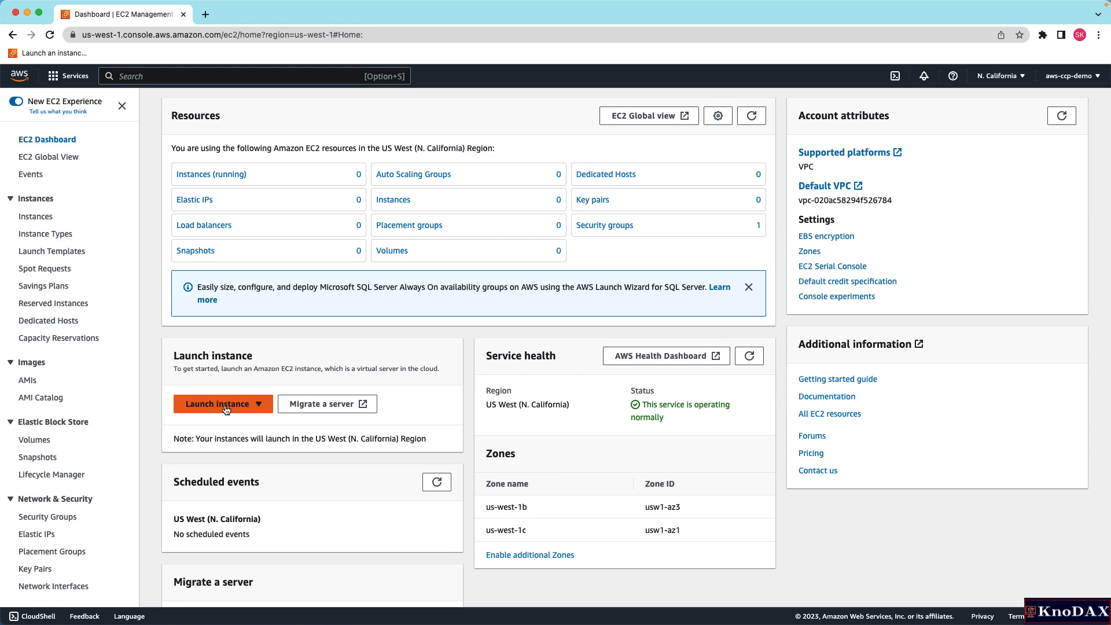
Step: Start a new EC2 instance named "Demo Web Server" and choose to proceed without a key pair
click(226, 404)
text(Web Server)
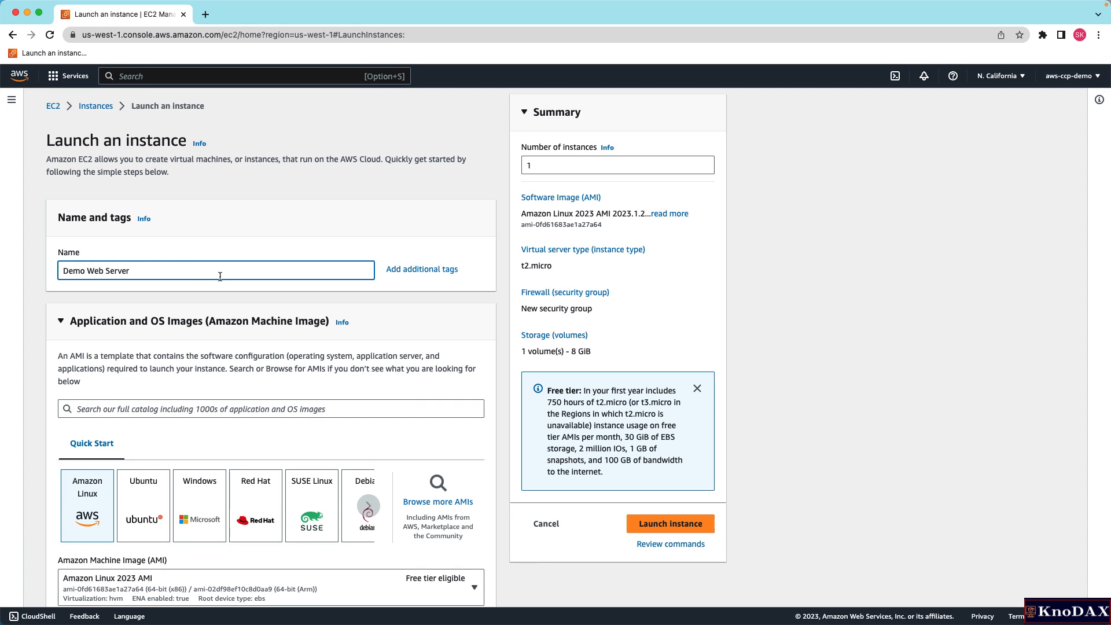
scroll(200, 331, down, 5)
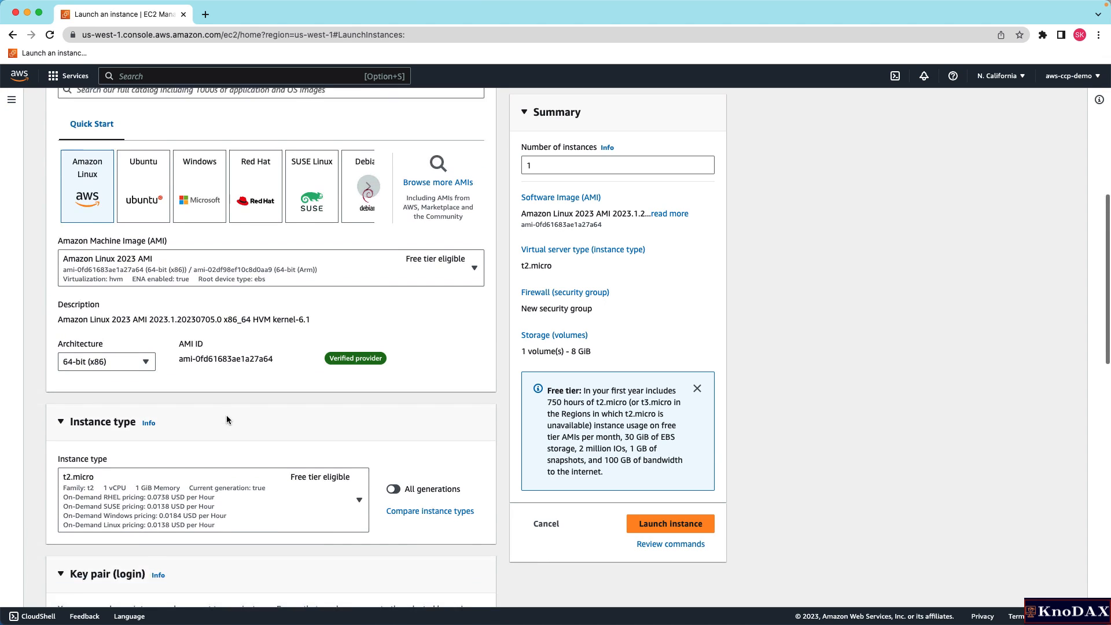
scroll(227, 416, down, 5)
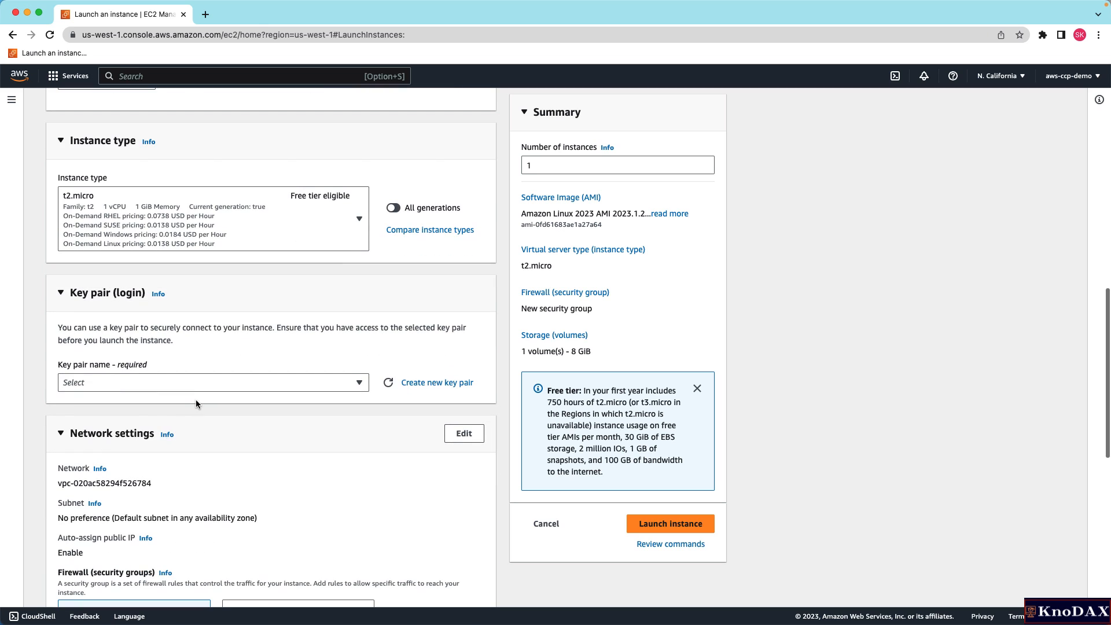
click(189, 383)
click(148, 418)
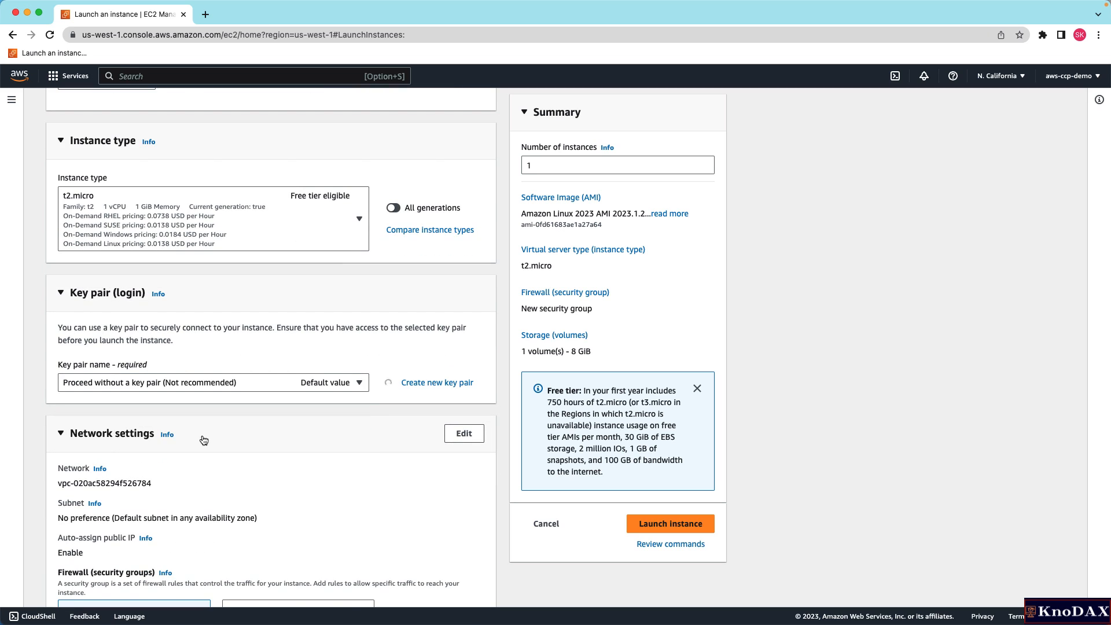
Step: In the new security group's rules, disallow SSH traffic and allow HTTP traffic from the internet
scroll(204, 441, down, 5)
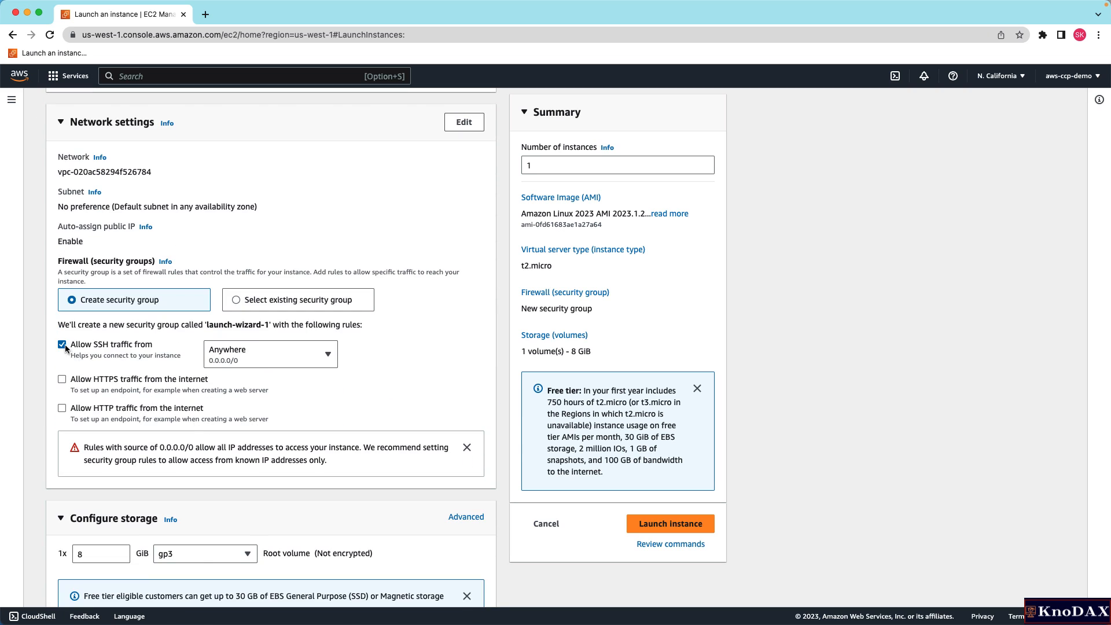
click(65, 347)
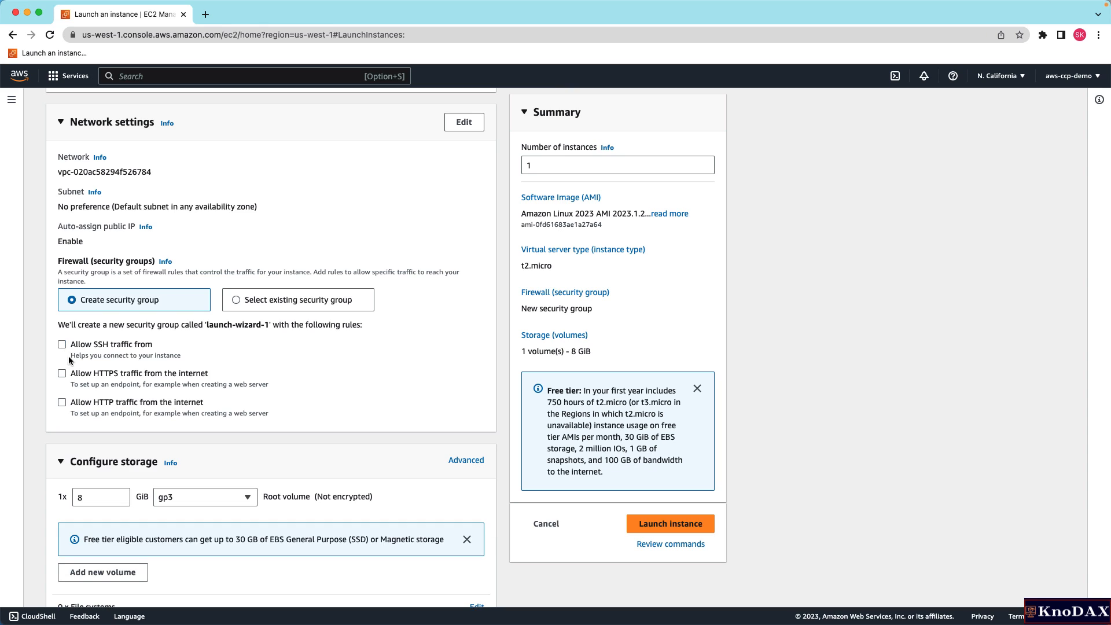
click(62, 403)
Step: Enter a user data script with the lines #!/bin/bash, yum install -y httpd, systemctl start httpd and systemctl enable httpd
scroll(200, 425, down, 2)
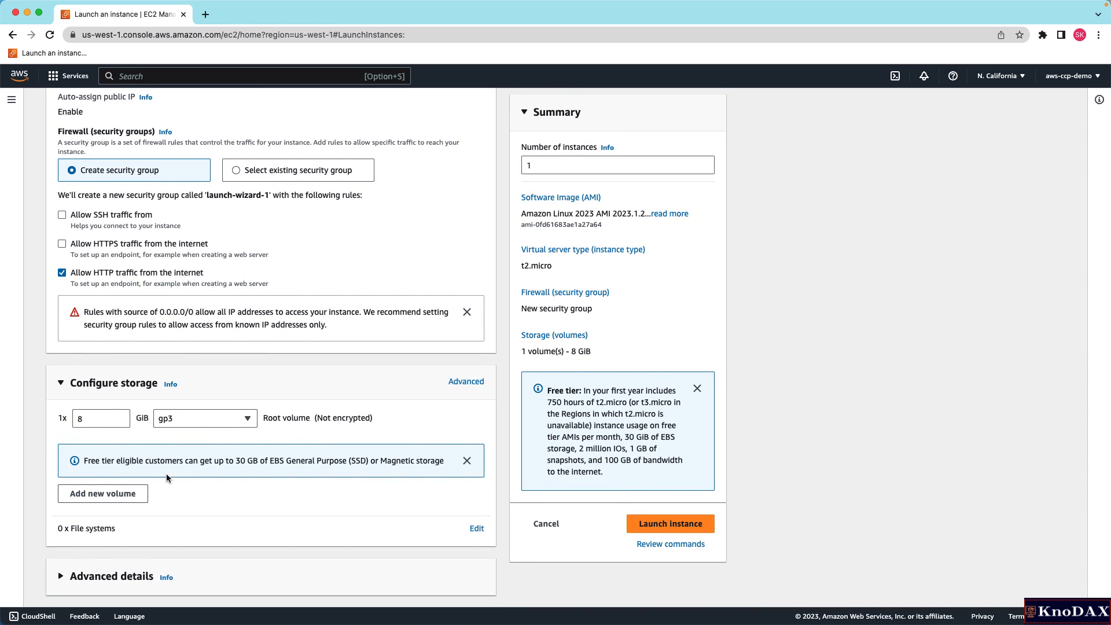
click(59, 573)
scroll(142, 578, down, 15)
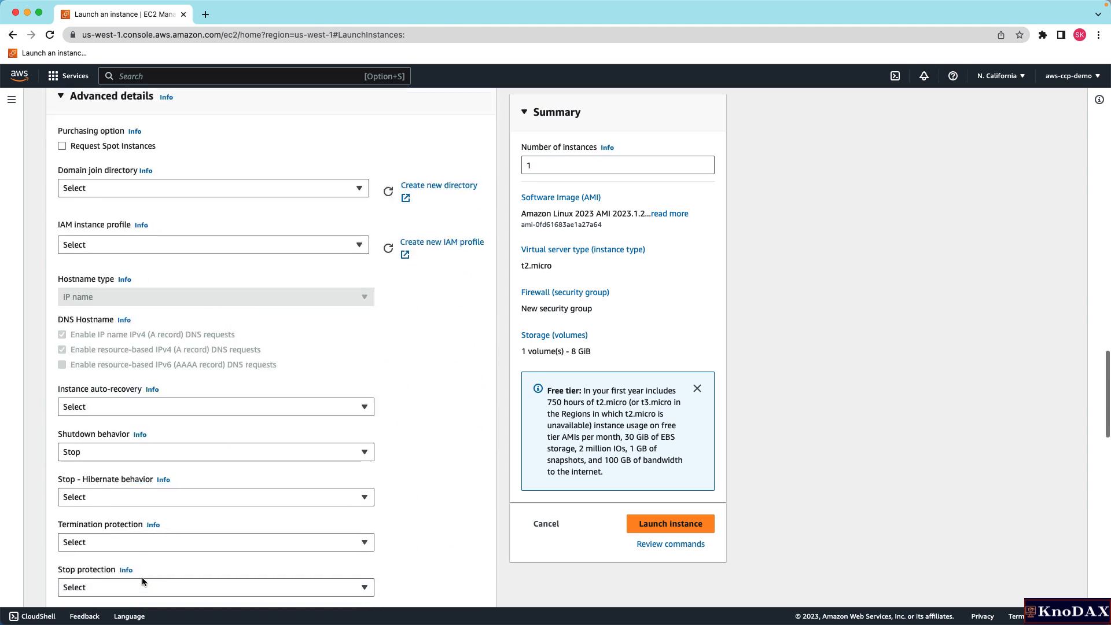
scroll(143, 580, down, 2)
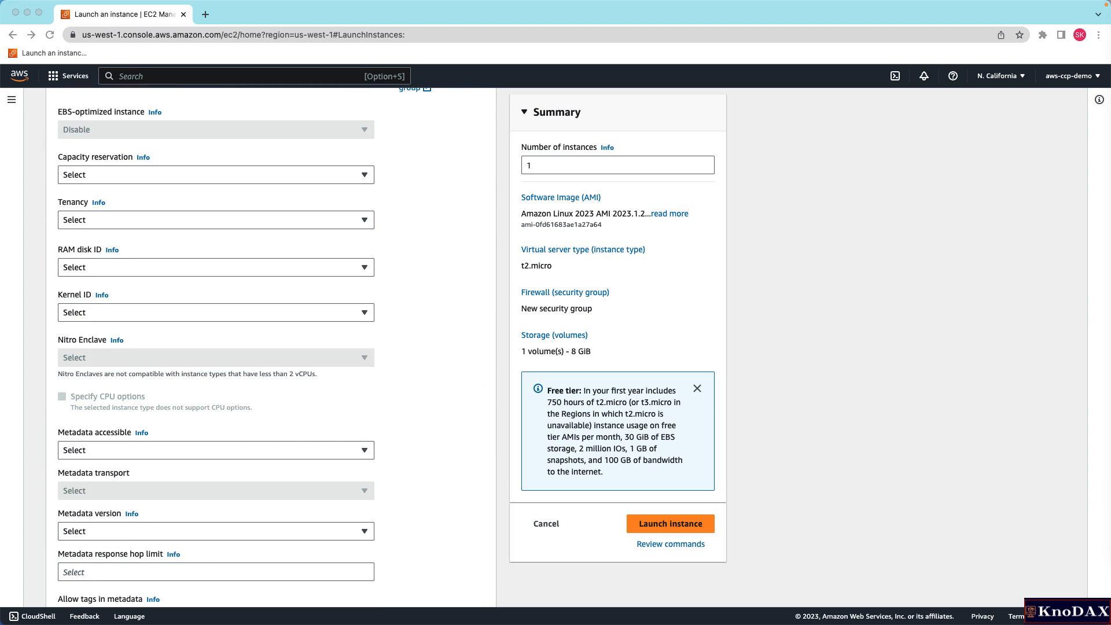
scroll(344, 382, down, 5)
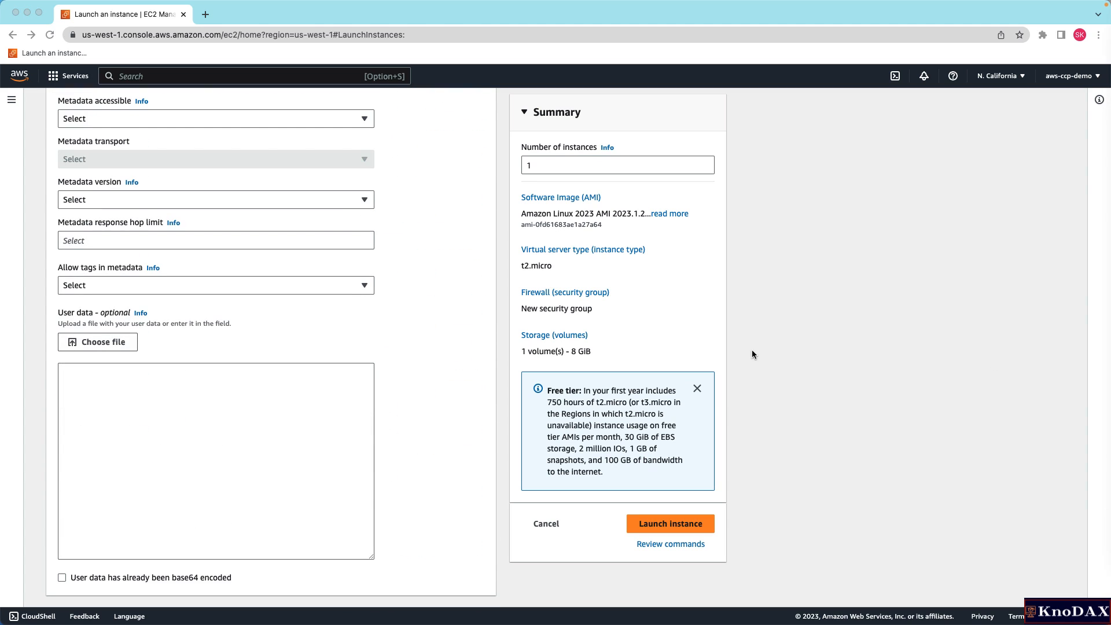
click(116, 416)
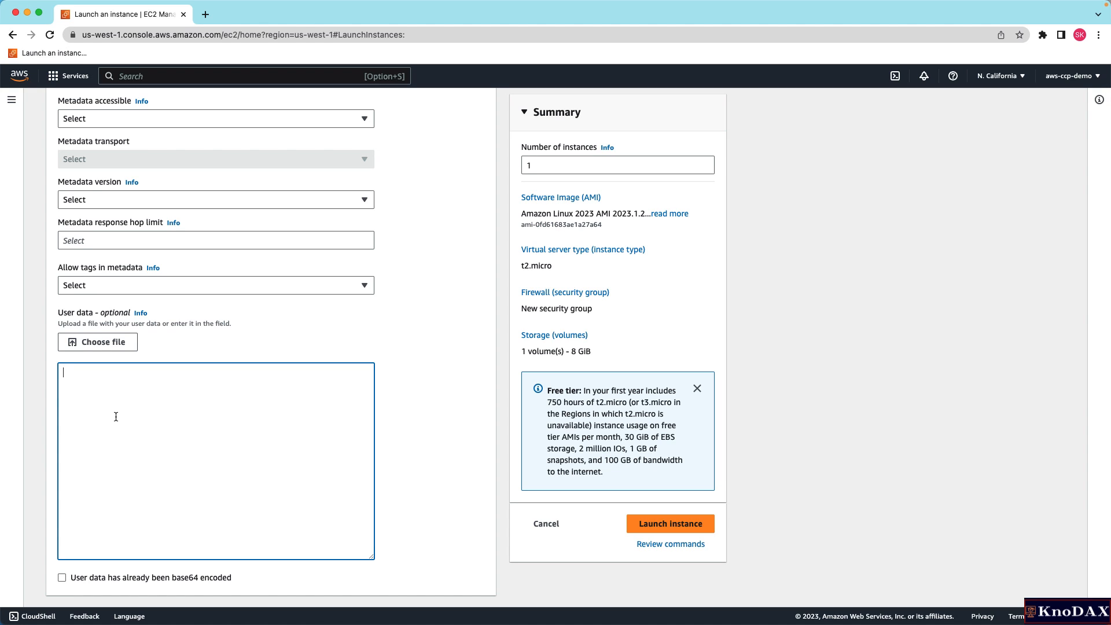
text(#!/bin/bash yum install -y httpd systemctl start httpd systemctl enable httpd)
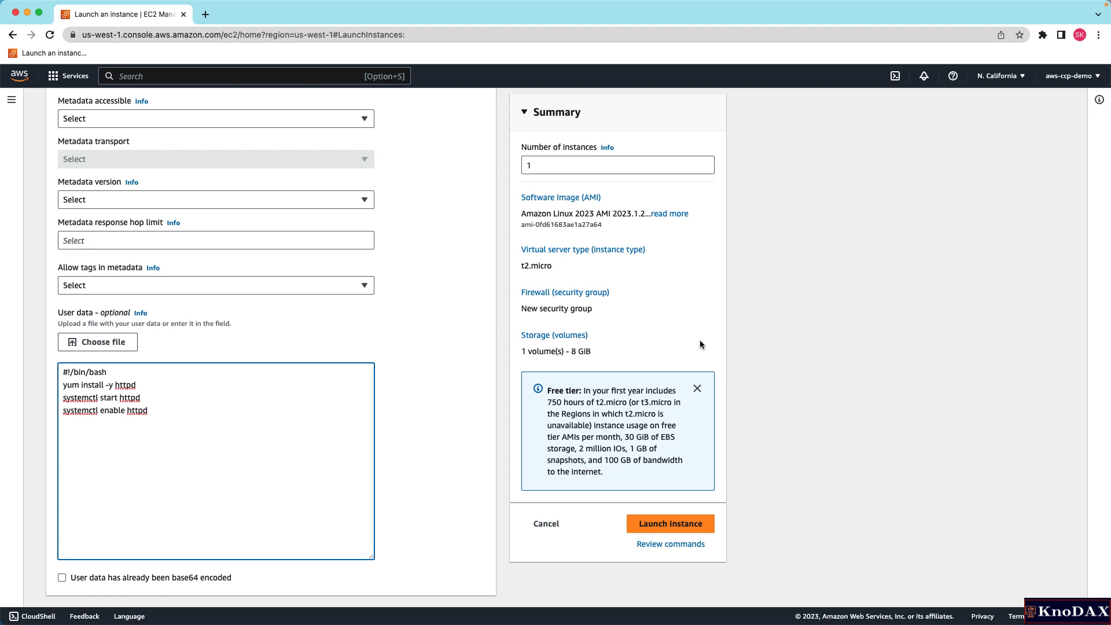
Step: Examine the user data script line by line, highlighting the shebang and the httpd install, start and enable commands
drag(107, 372, 58, 375)
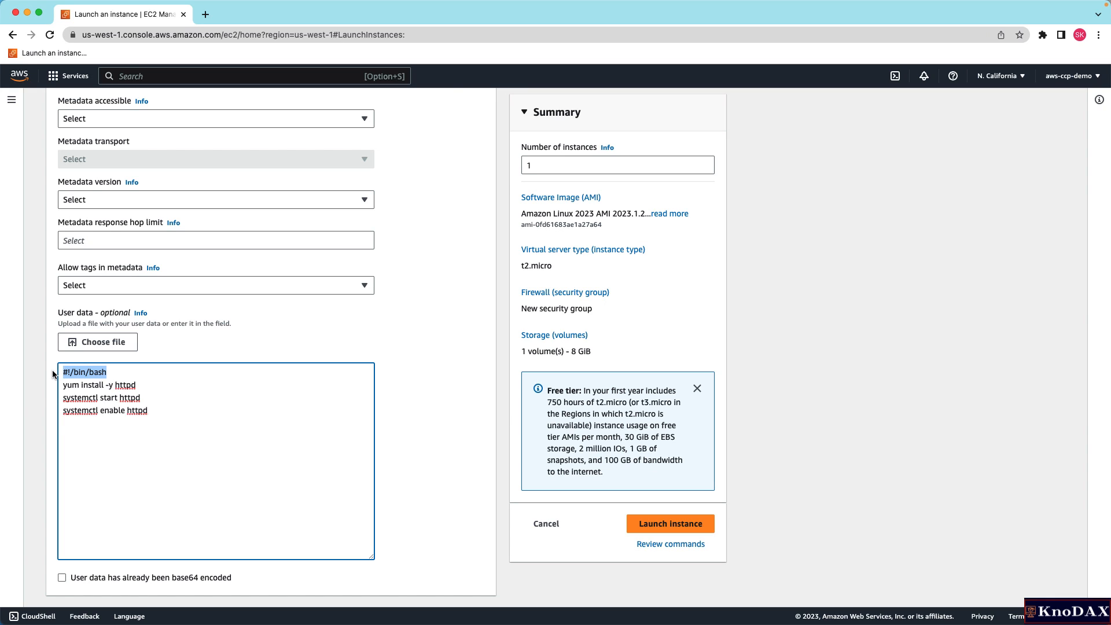
click(181, 380)
drag(151, 385, 55, 388)
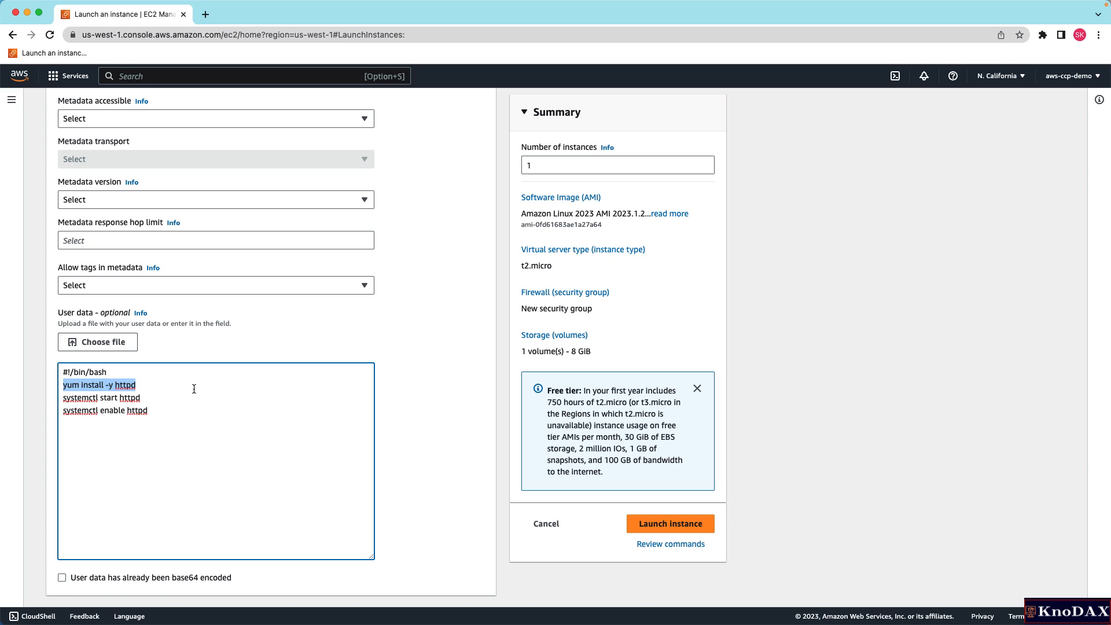
drag(192, 392, 52, 401)
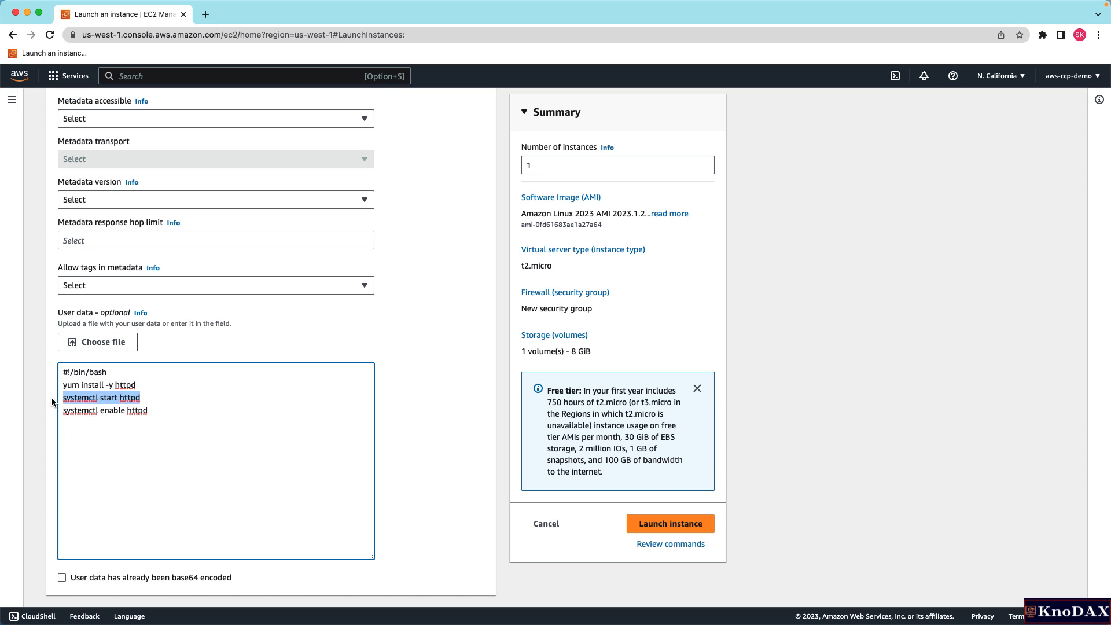
drag(165, 411, 58, 413)
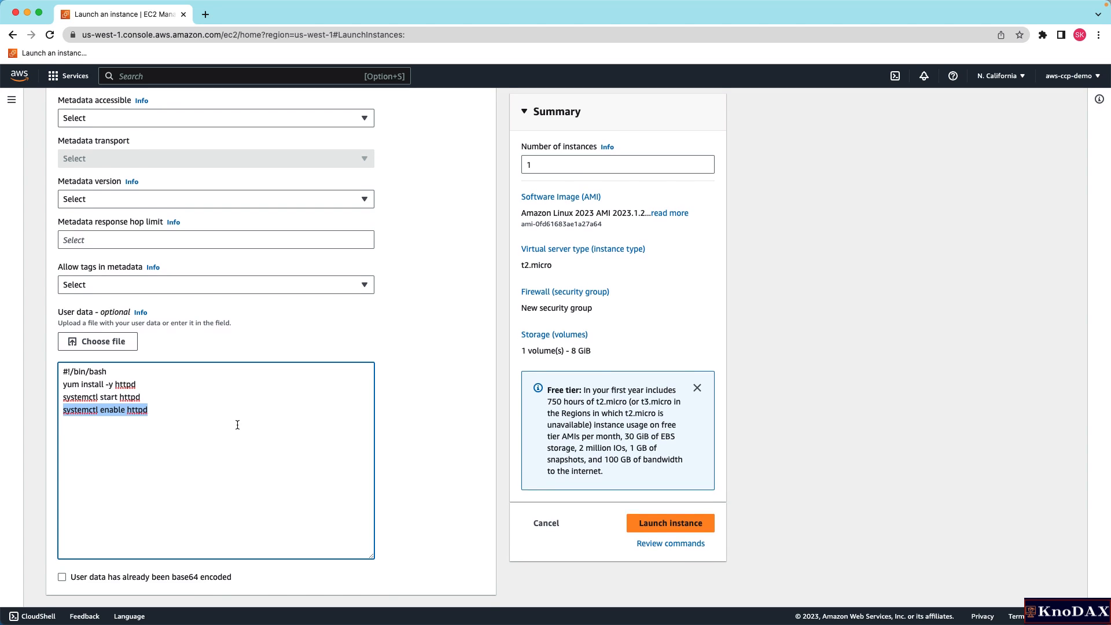
click(815, 356)
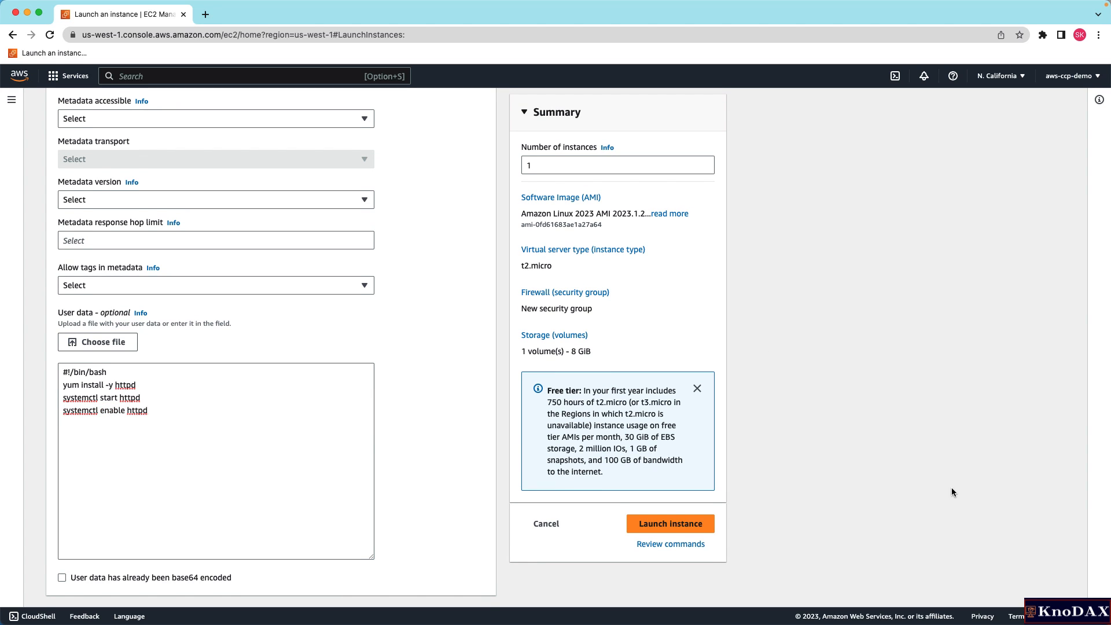
Step: Launch the instance and show the details of Demo Web Server in the instances list
click(670, 523)
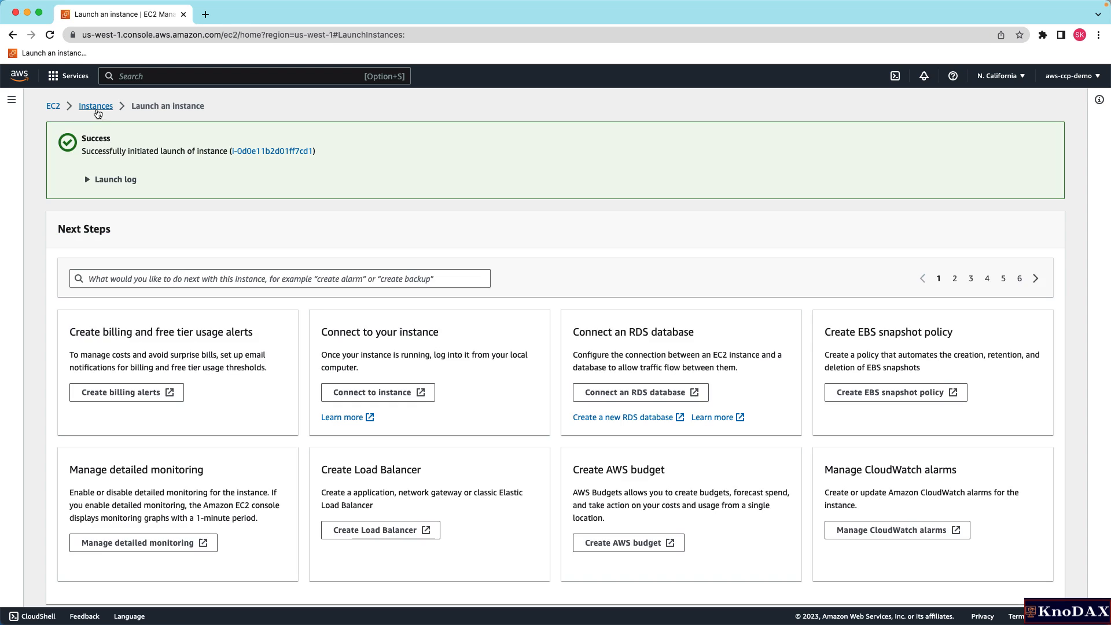
click(96, 107)
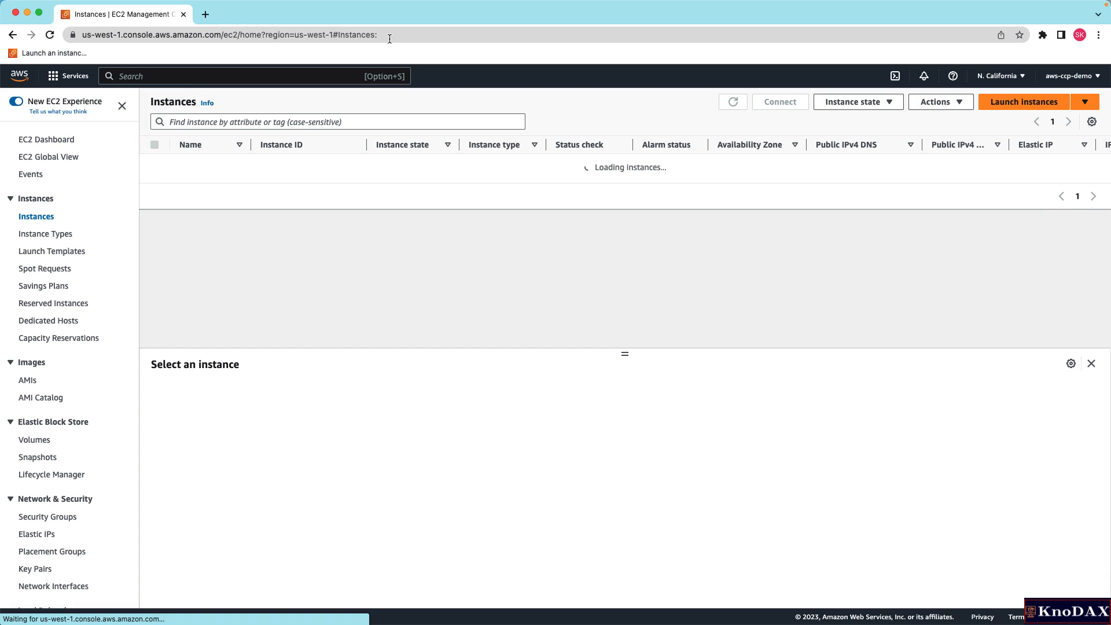
click(154, 163)
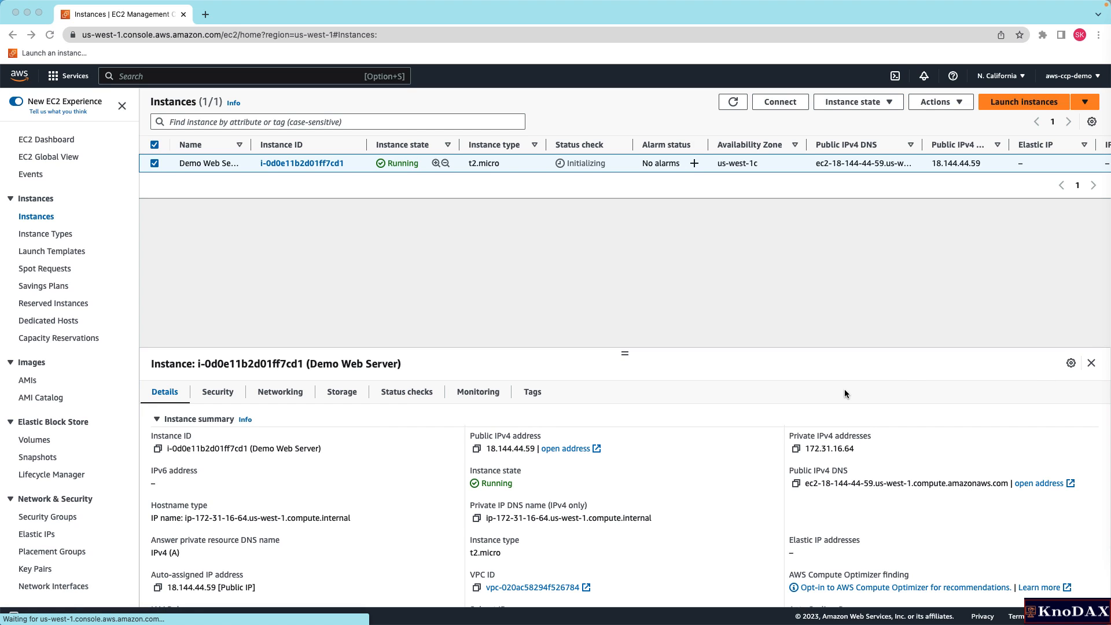
click(763, 438)
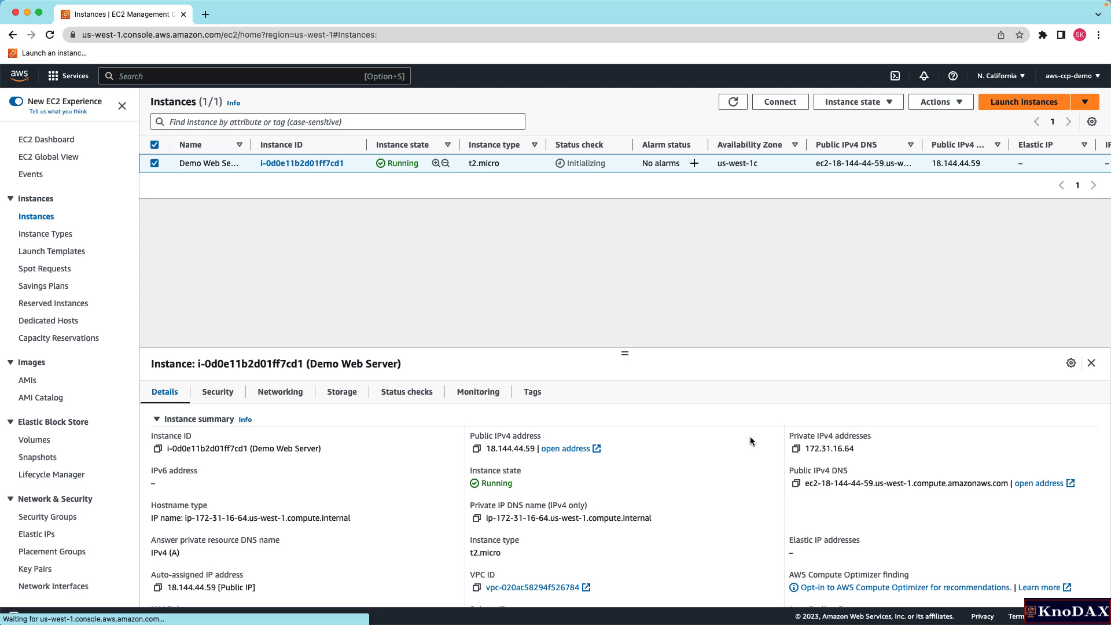
click(476, 449)
right_click(113, 21)
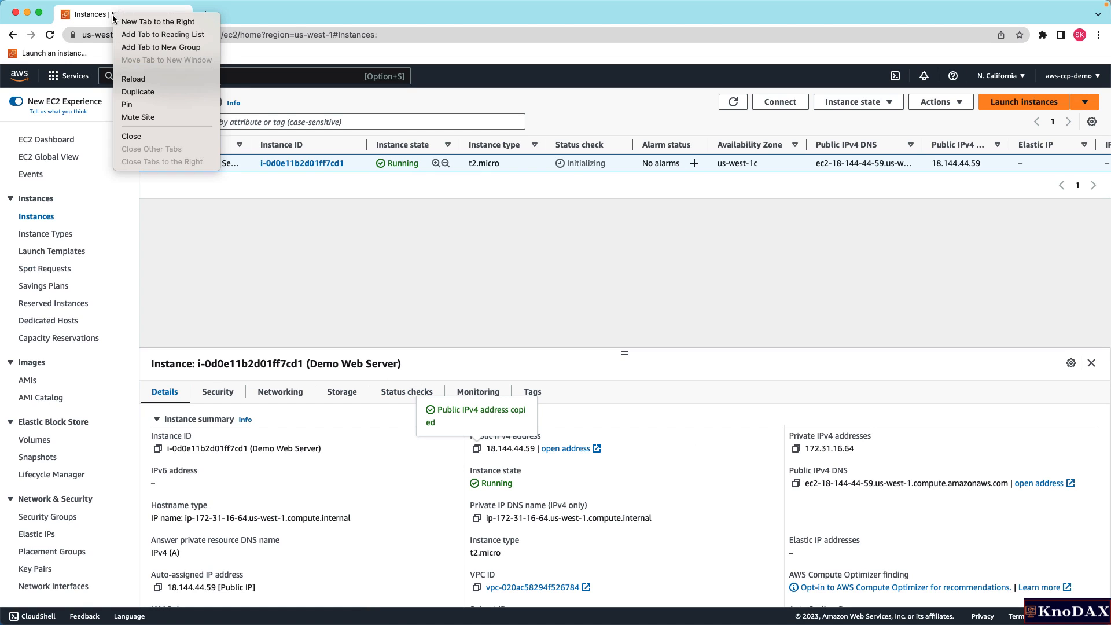
click(133, 21)
click(188, 35)
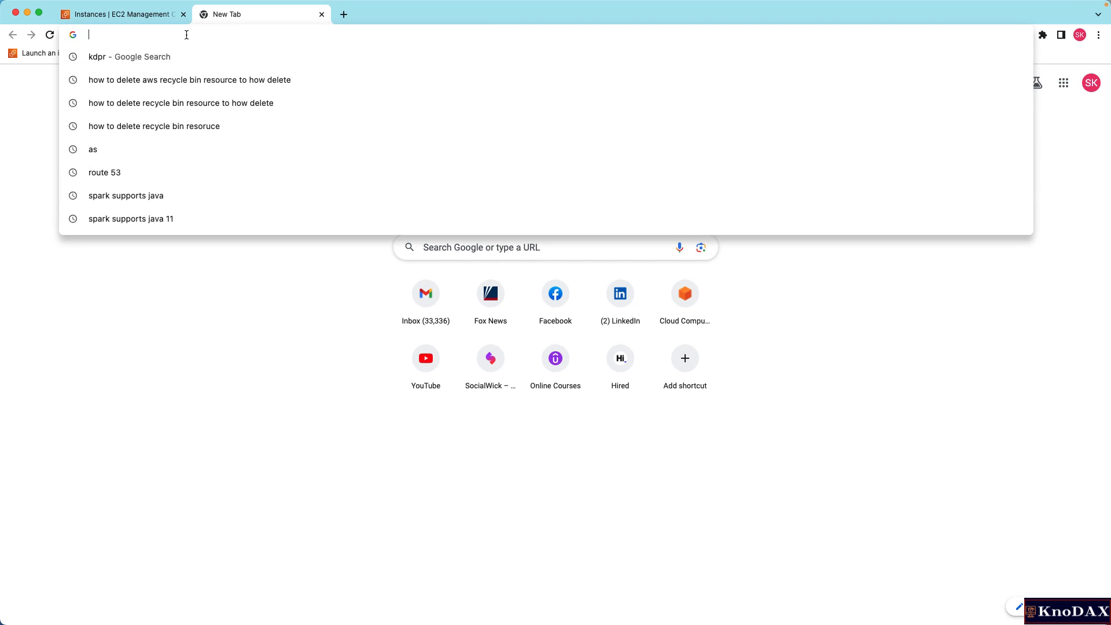
key(super+v)
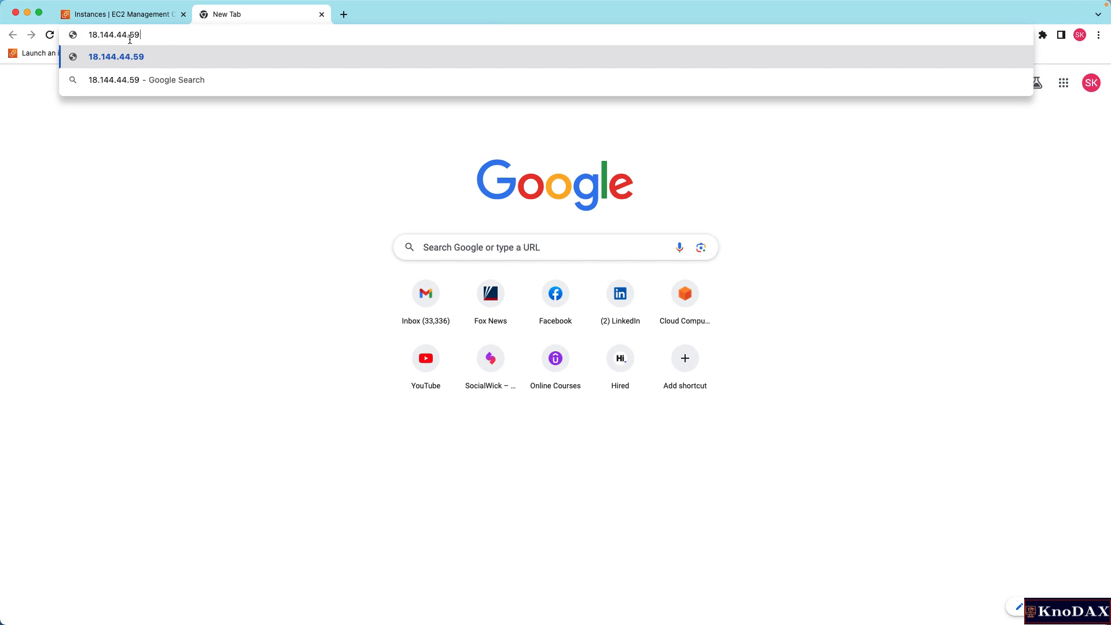
click(88, 35)
text(http)
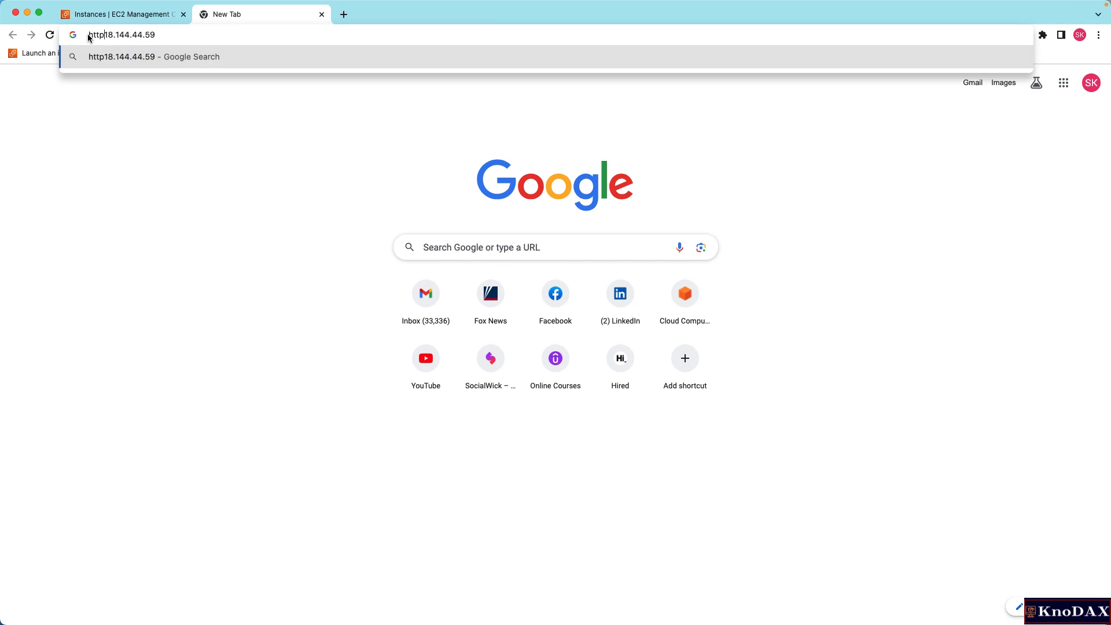
text(://)
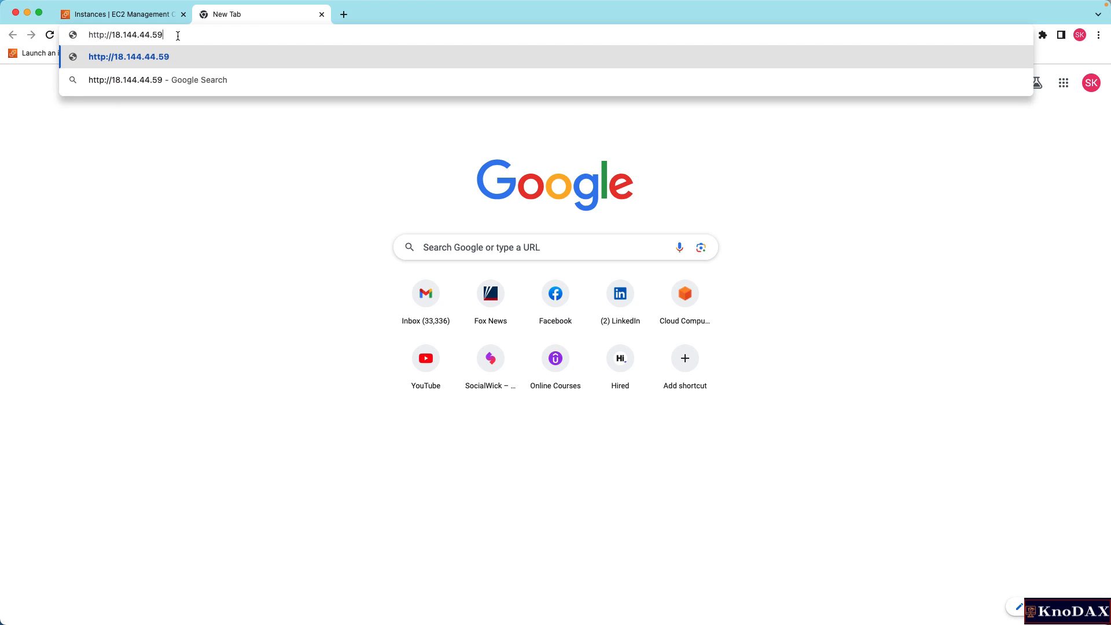
key(Return)
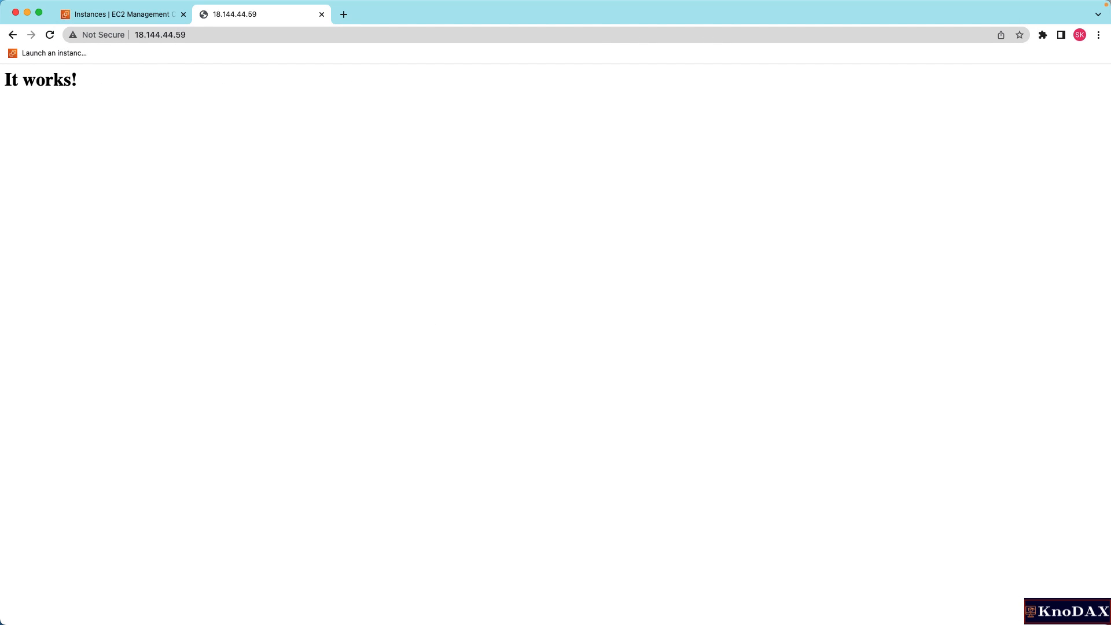
Step: Create an image named "Demo Web Server AMI" from the Demo Web Server instance, leaving the description empty
key(super+Tab)
click(144, 21)
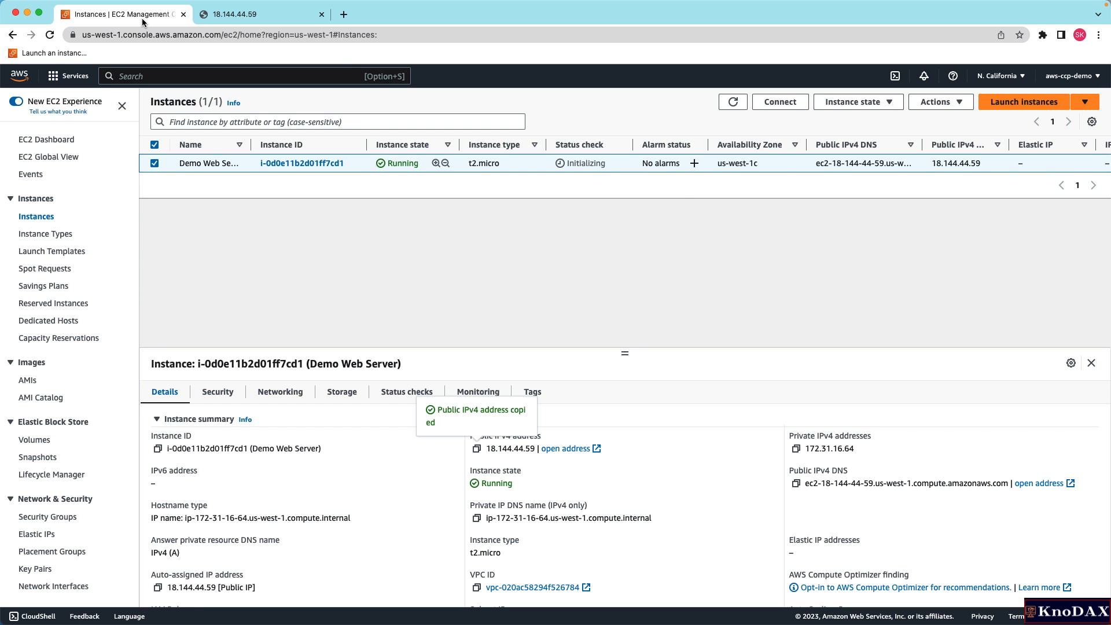
click(938, 101)
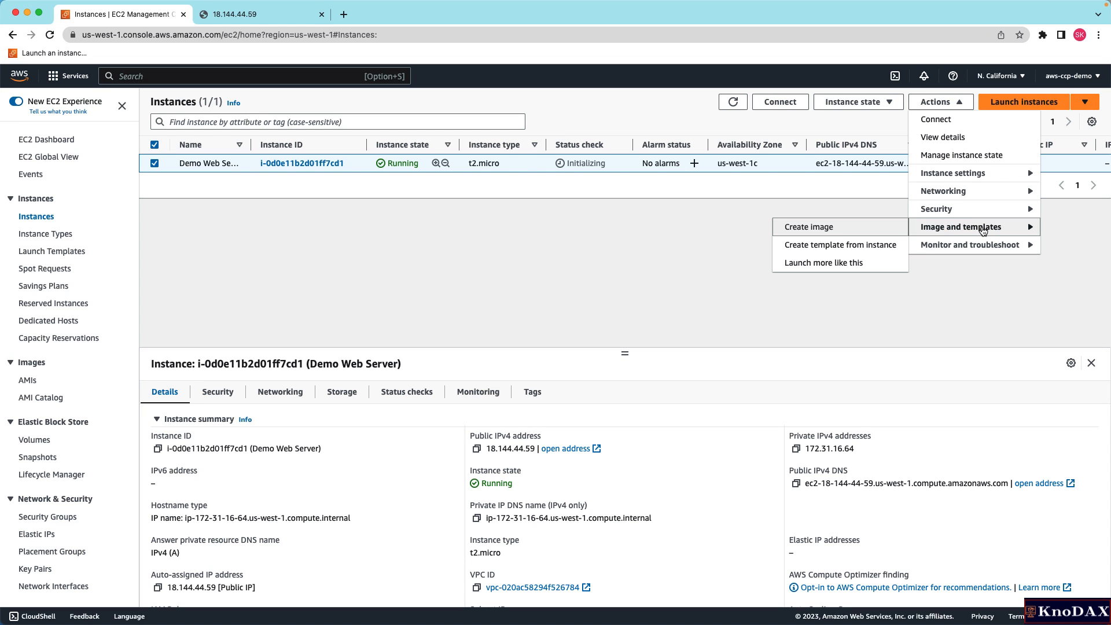
click(790, 227)
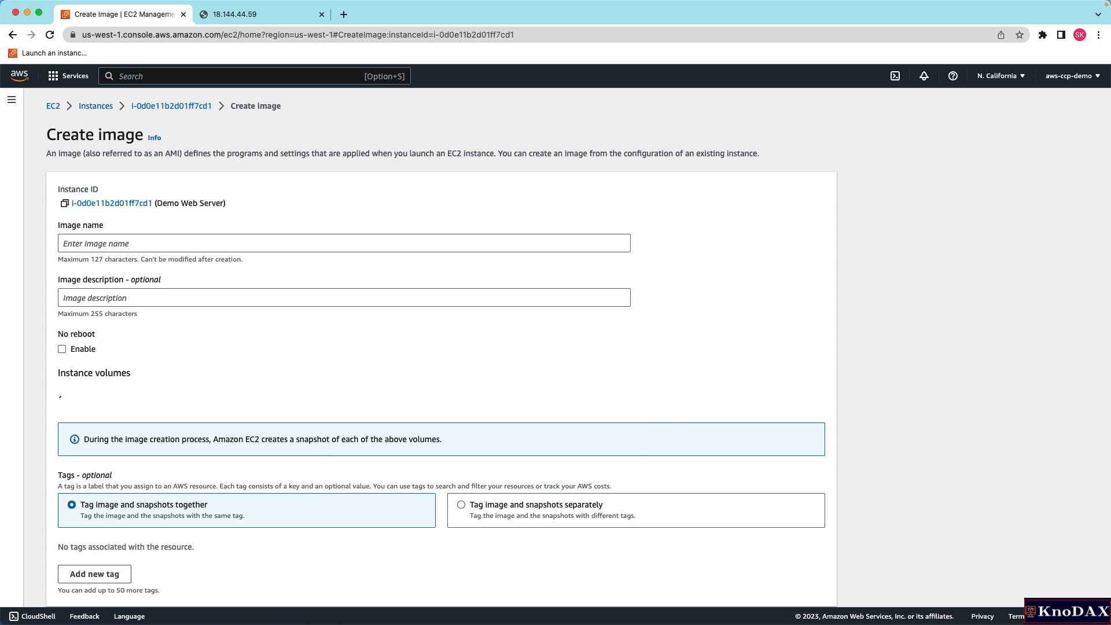
click(196, 242)
text(Demo Web Server AMI)
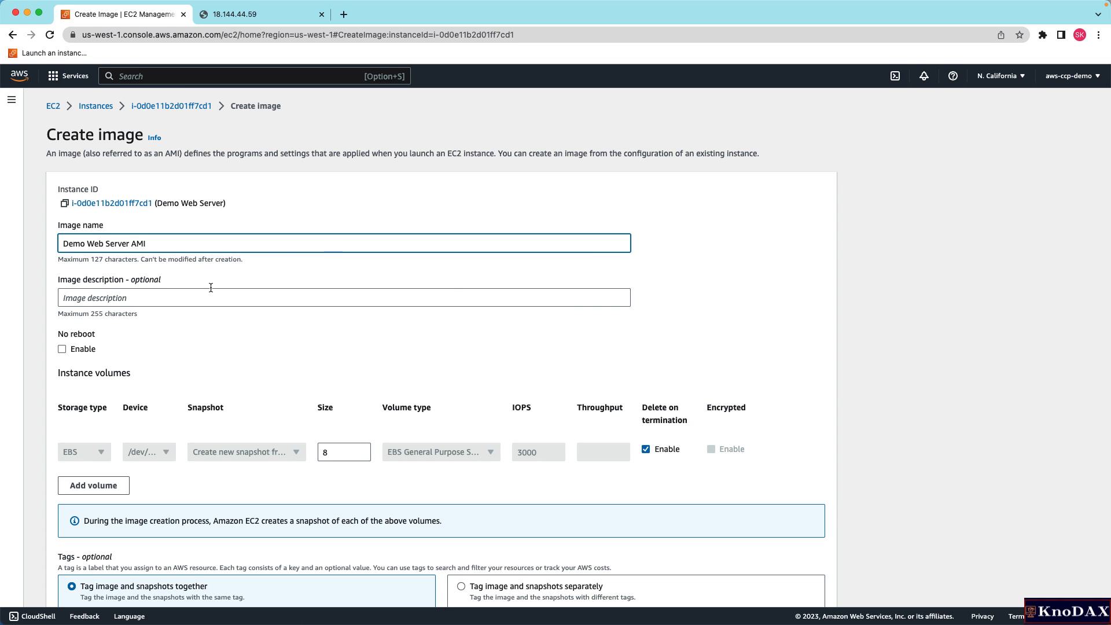
click(211, 295)
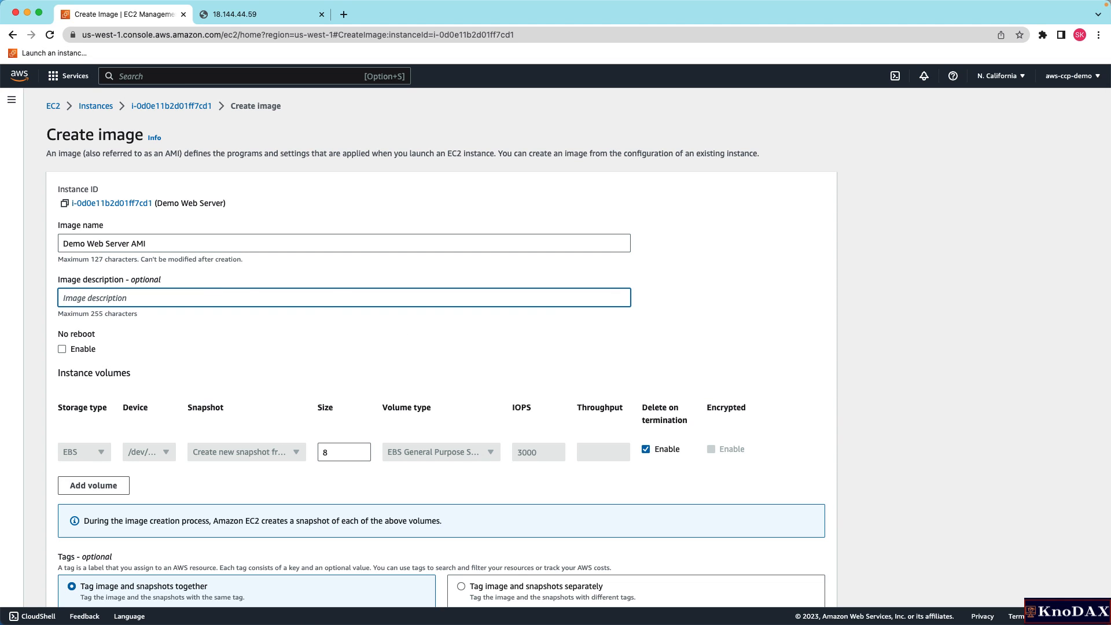
scroll(580, 336, down, 3)
click(799, 586)
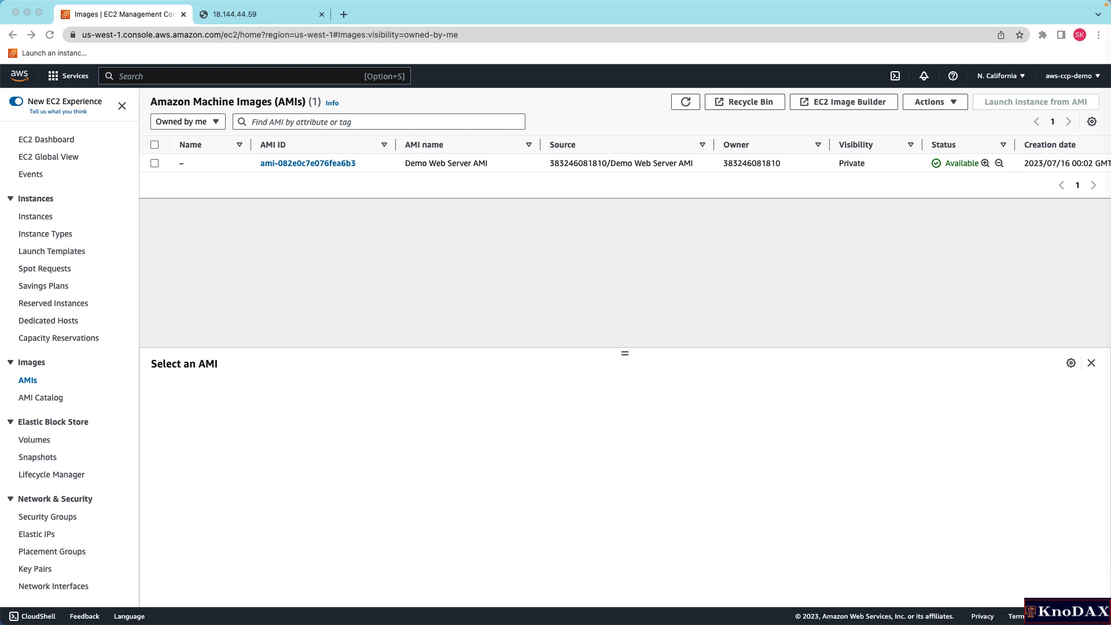
Step: Start launching an instance from the Demo Web Server AMI and name it "Demo Web Server from AMI"
click(154, 163)
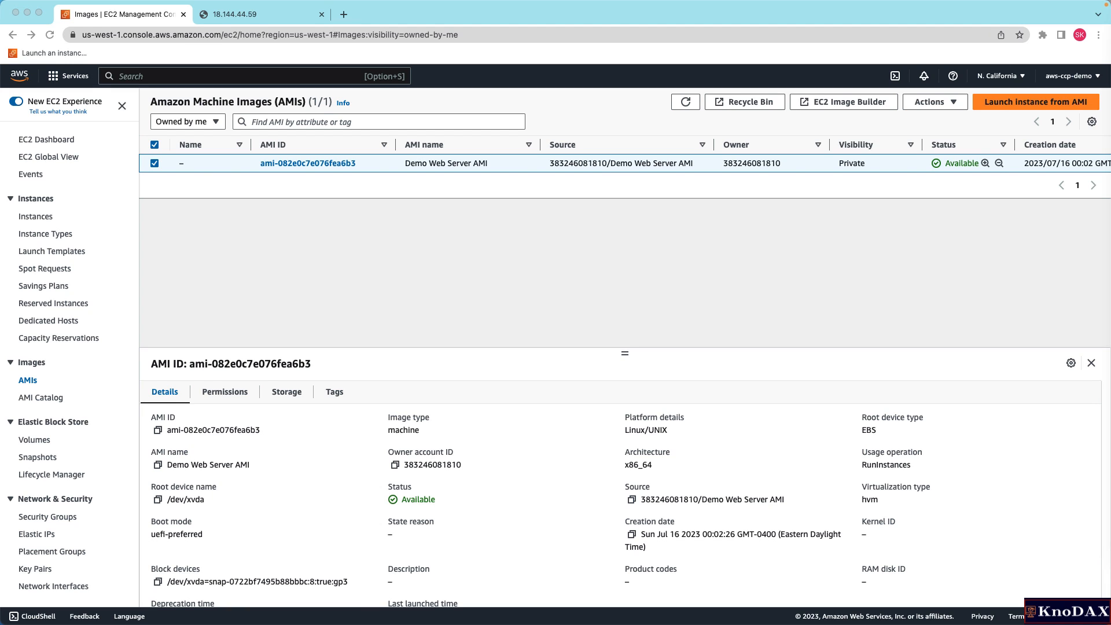
click(1032, 104)
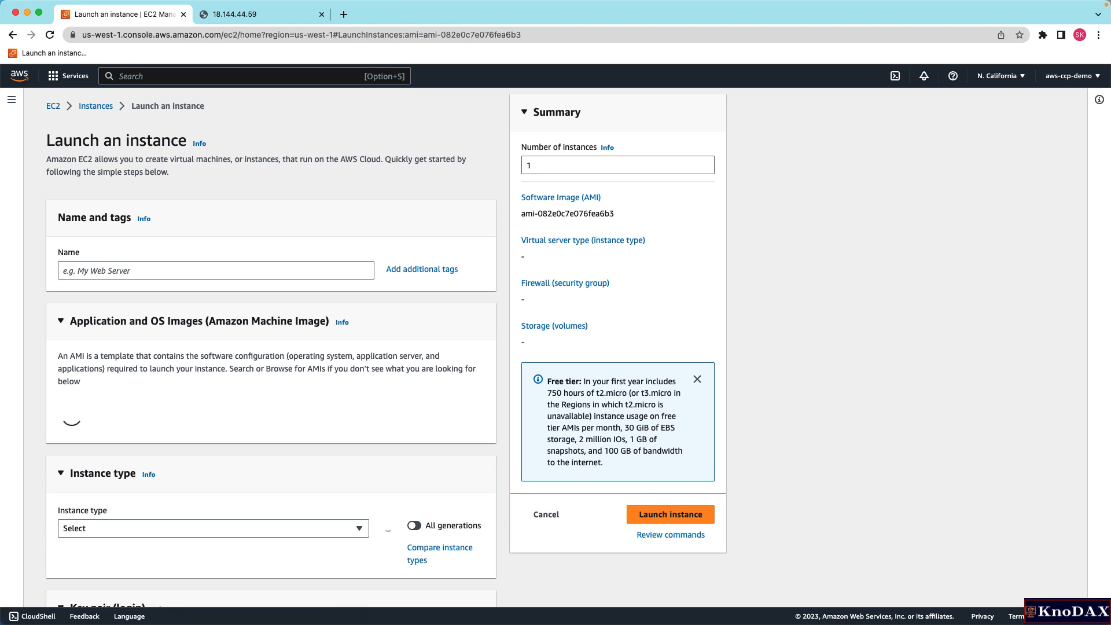
click(145, 269)
text(Demo Web Server fr)
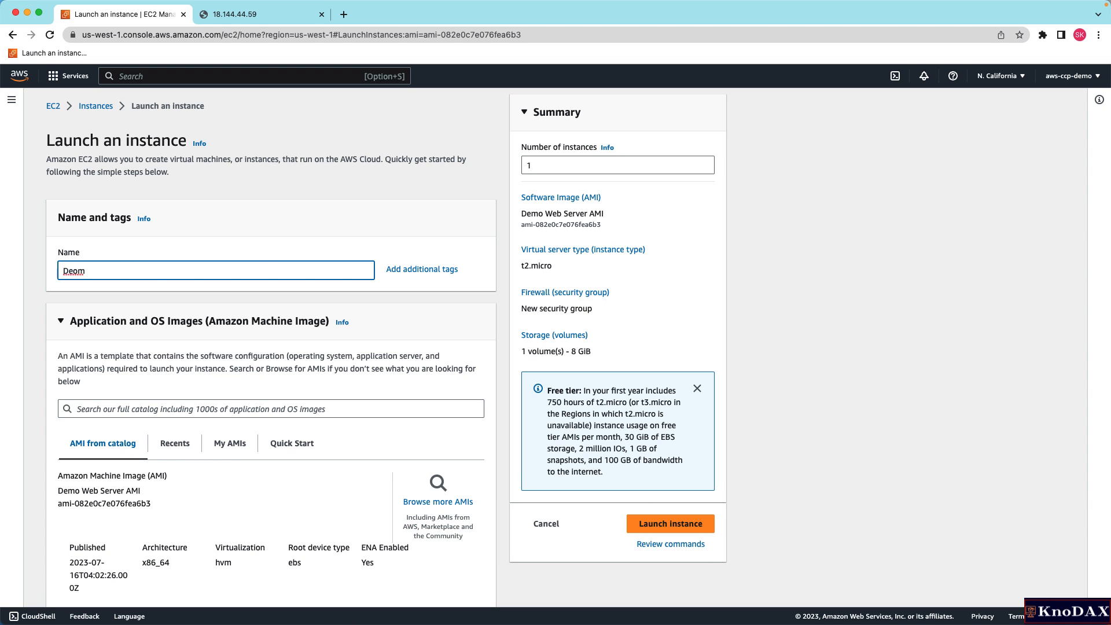
text(om AMI)
Step: Set the key pair option to Proceed without a key pair (Not recommended)
scroll(337, 408, down, 5)
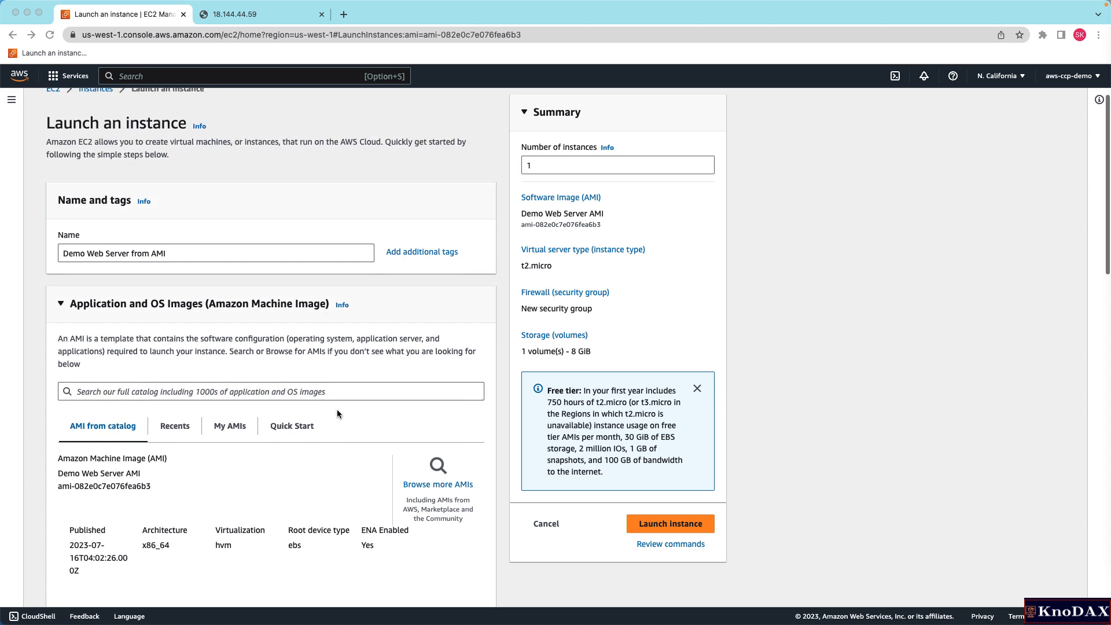
scroll(337, 409, down, 4)
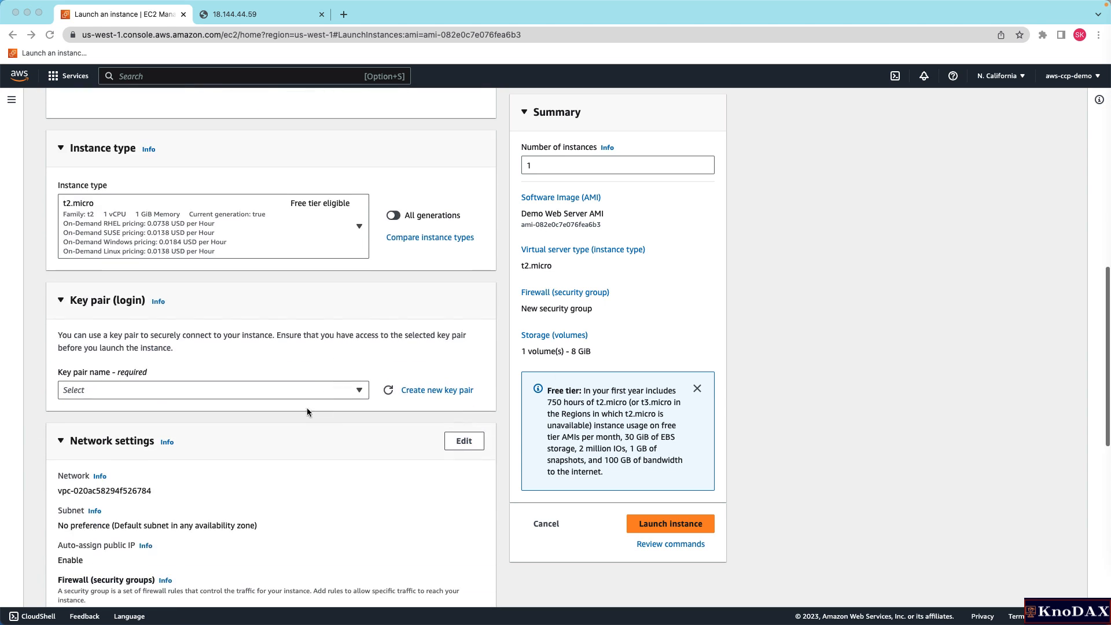
click(274, 397)
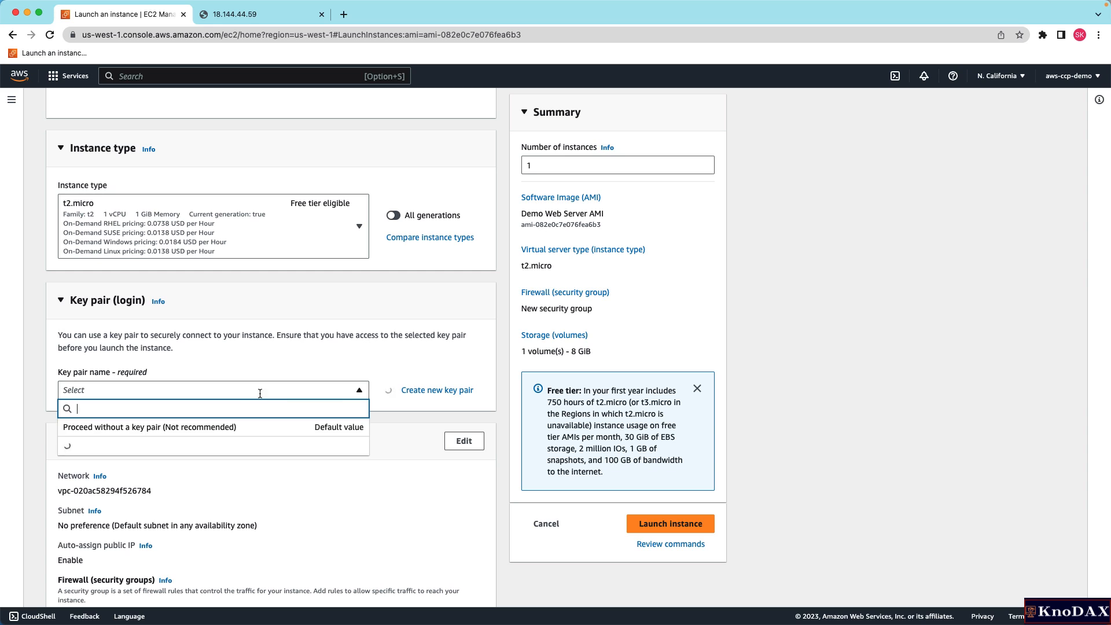
click(177, 426)
Step: Disallow SSH traffic and allow HTTP traffic from the internet in the new security group
scroll(206, 447, down, 3)
scroll(206, 446, down, 2)
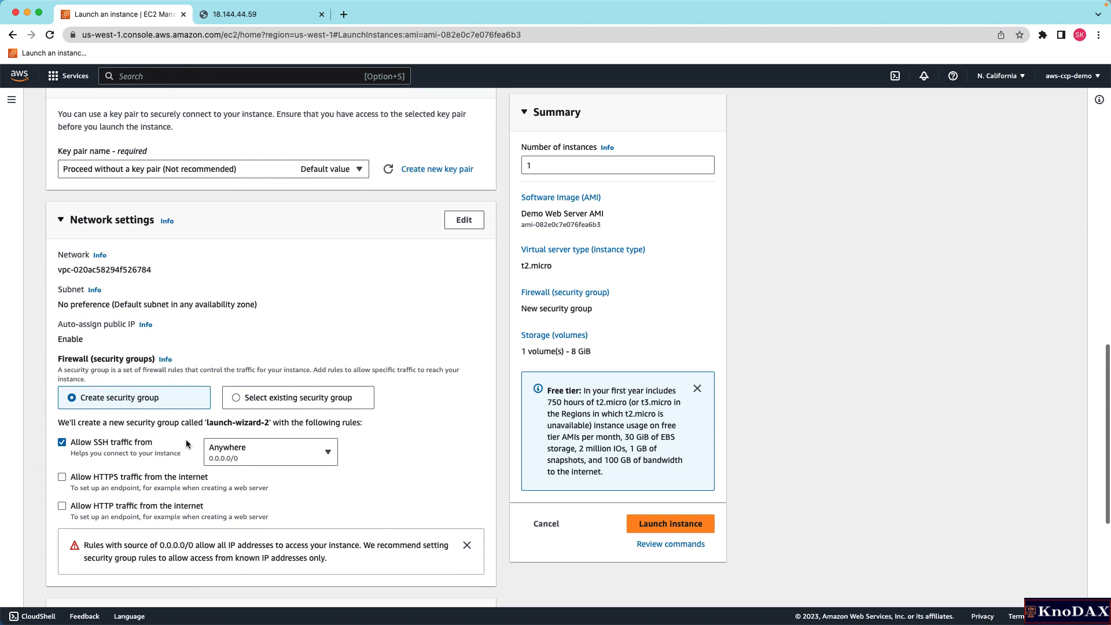
click(68, 442)
click(62, 501)
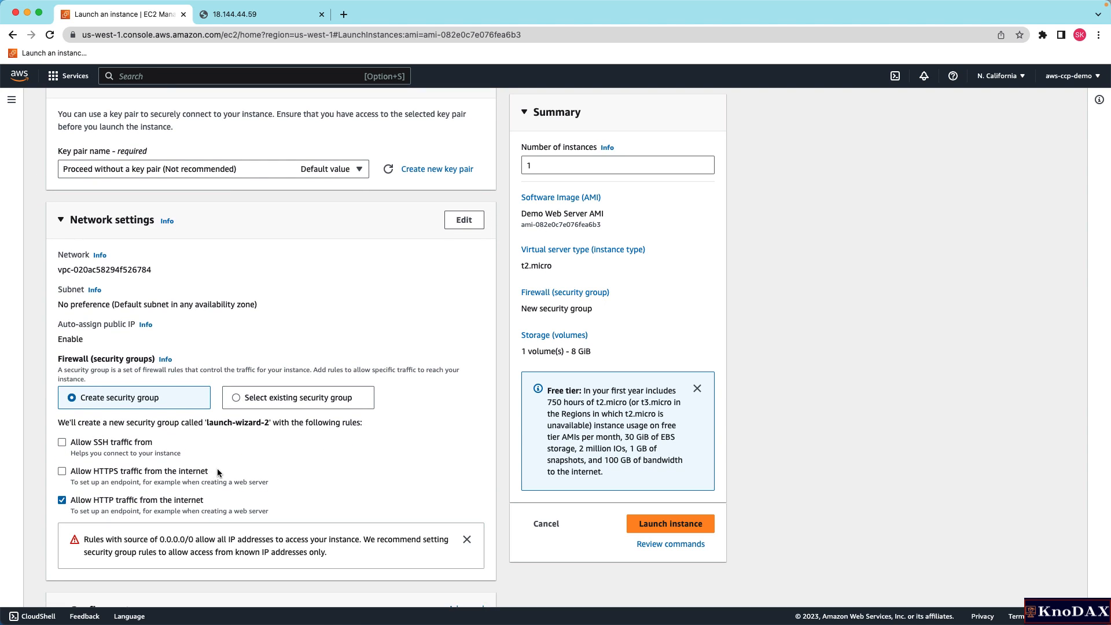
Step: Paste #!/bin/bash and echo "<h1>Hello World from $(hostname -f)</h1>" > /var/www/html/index.html as the user data, and highlight the echo line
scroll(217, 467, down, 4)
scroll(217, 468, down, 1)
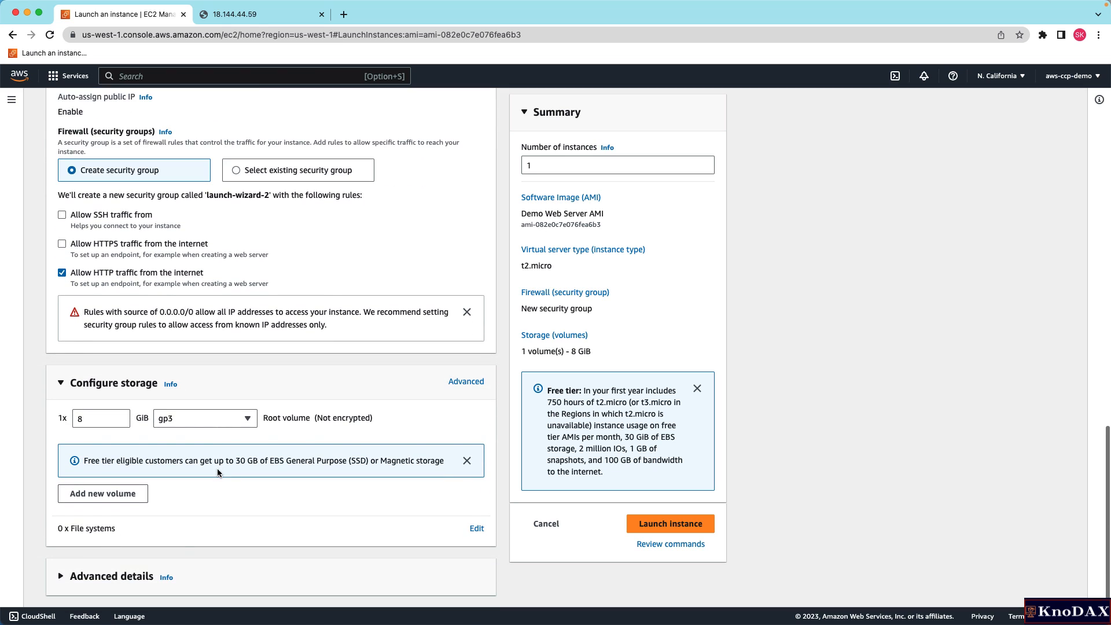
click(137, 581)
scroll(318, 536, down, 20)
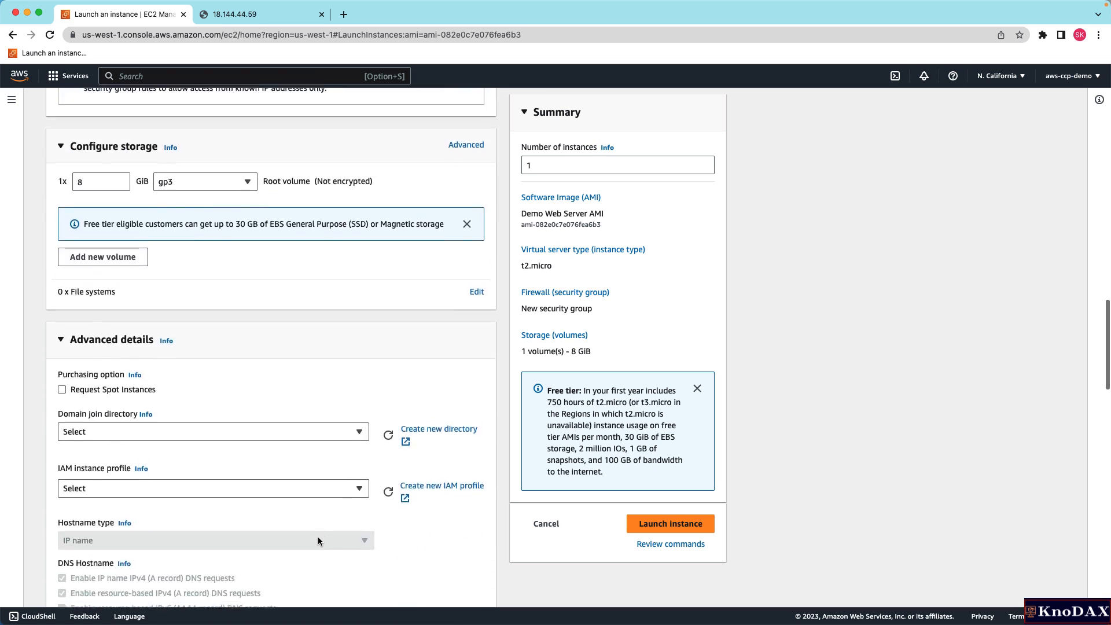
scroll(318, 541, down, 1)
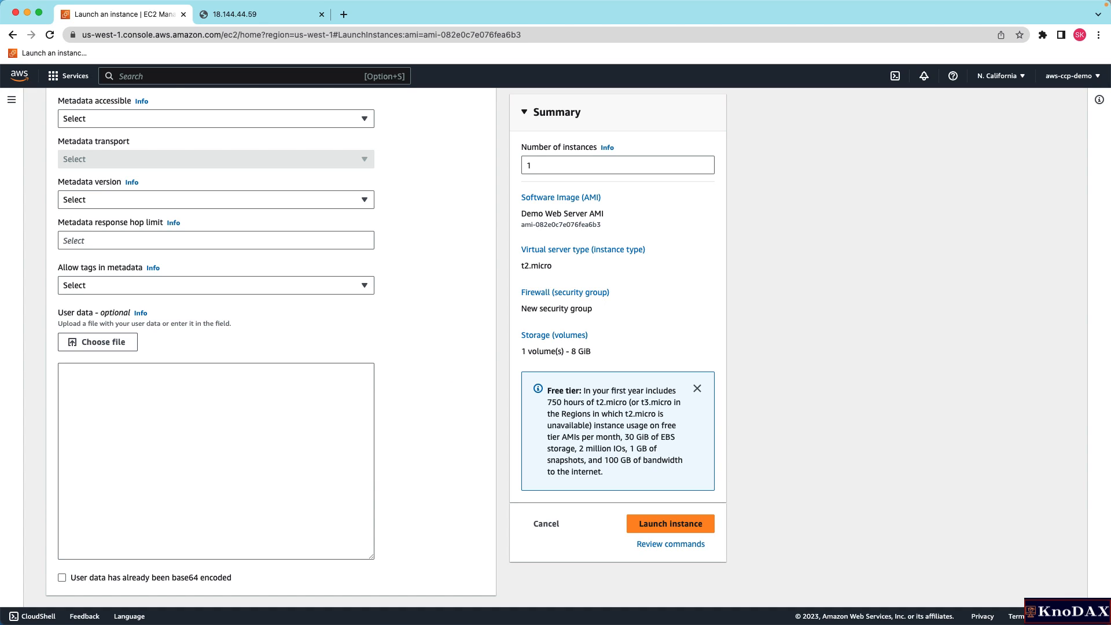
key(super+Tab)
key(super+Tab)
click(115, 392)
key(super+v)
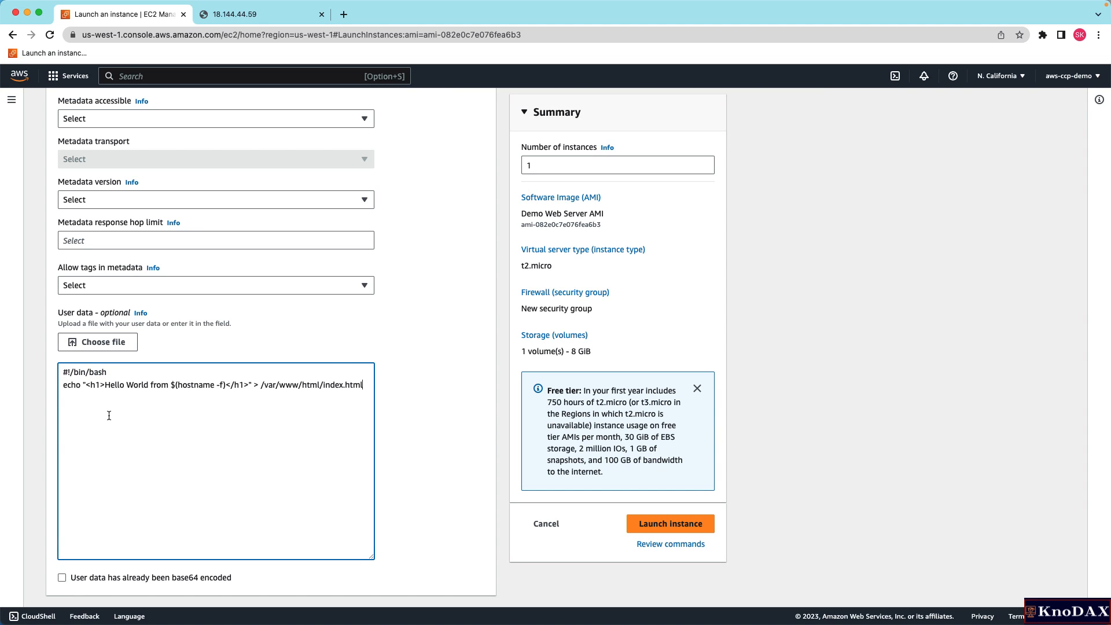
drag(63, 387, 364, 389)
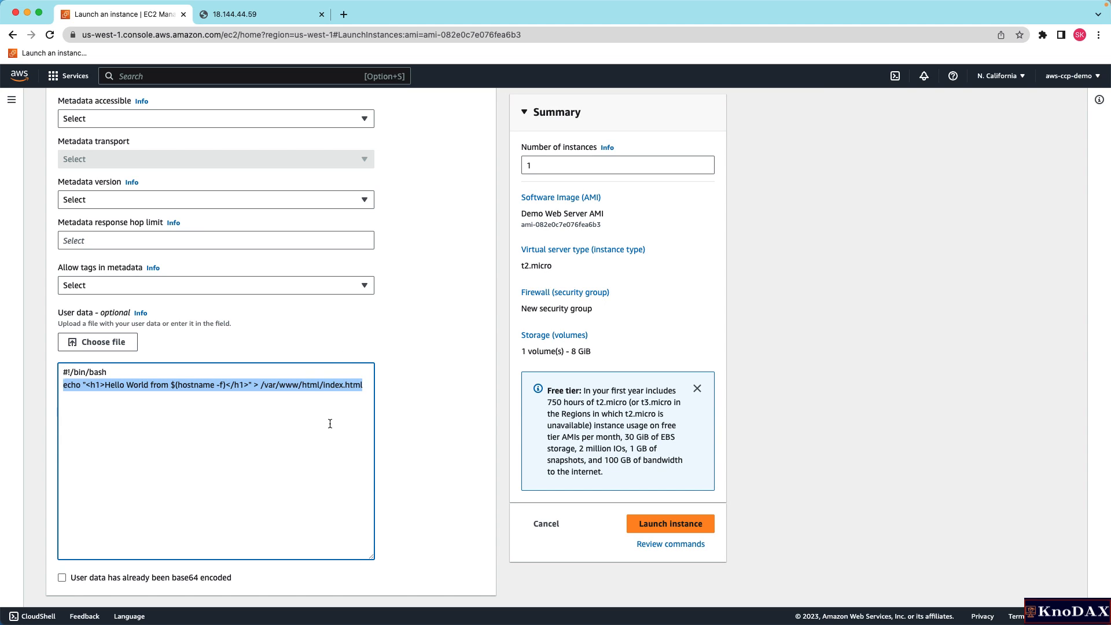
click(330, 424)
Step: Launch the instance, return to the instances list and widen the Name column to show the full instance names
click(793, 465)
click(703, 520)
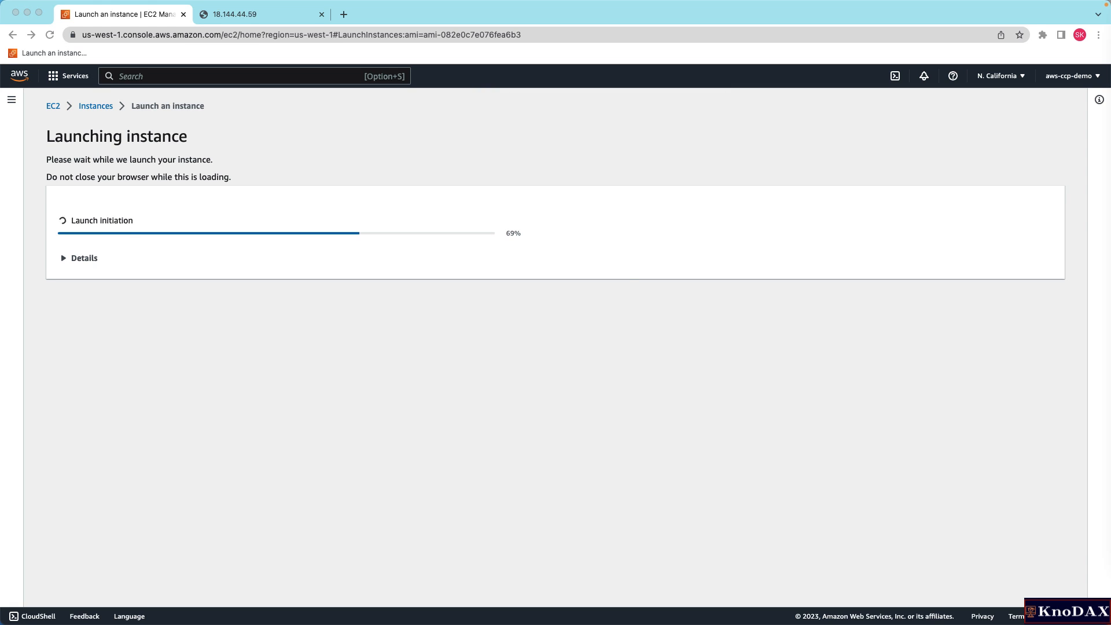
click(96, 106)
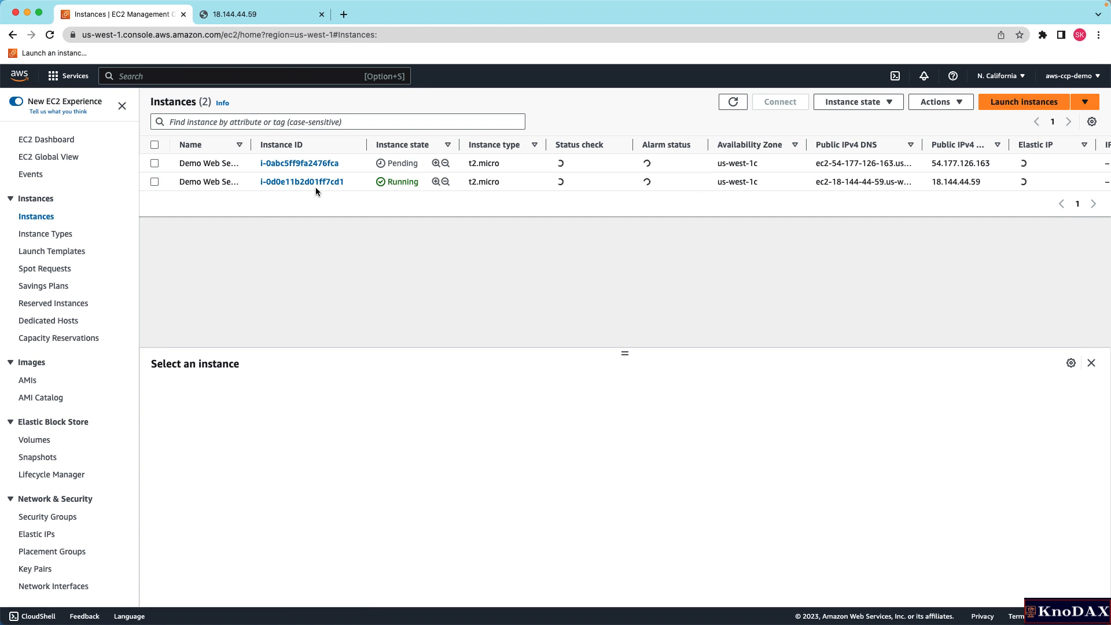
drag(250, 144, 330, 144)
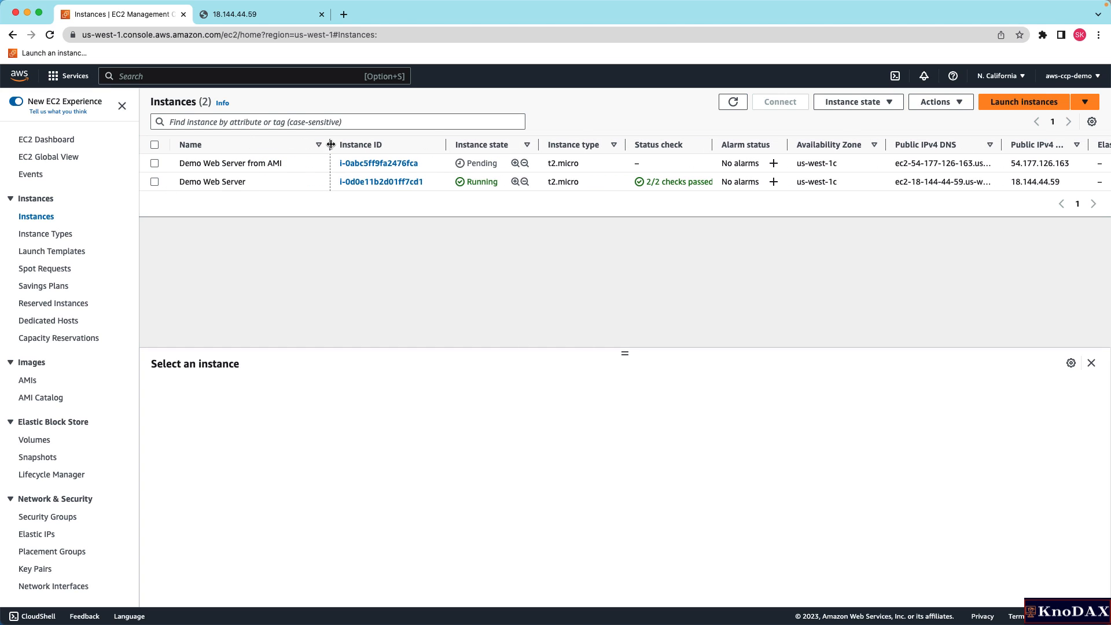
click(154, 165)
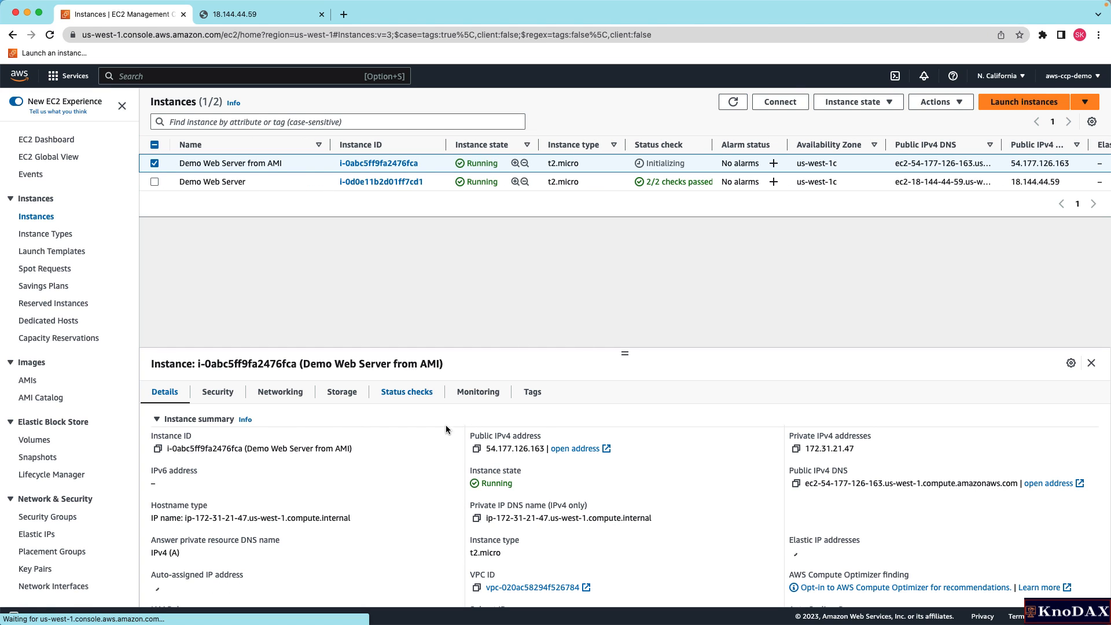
click(476, 448)
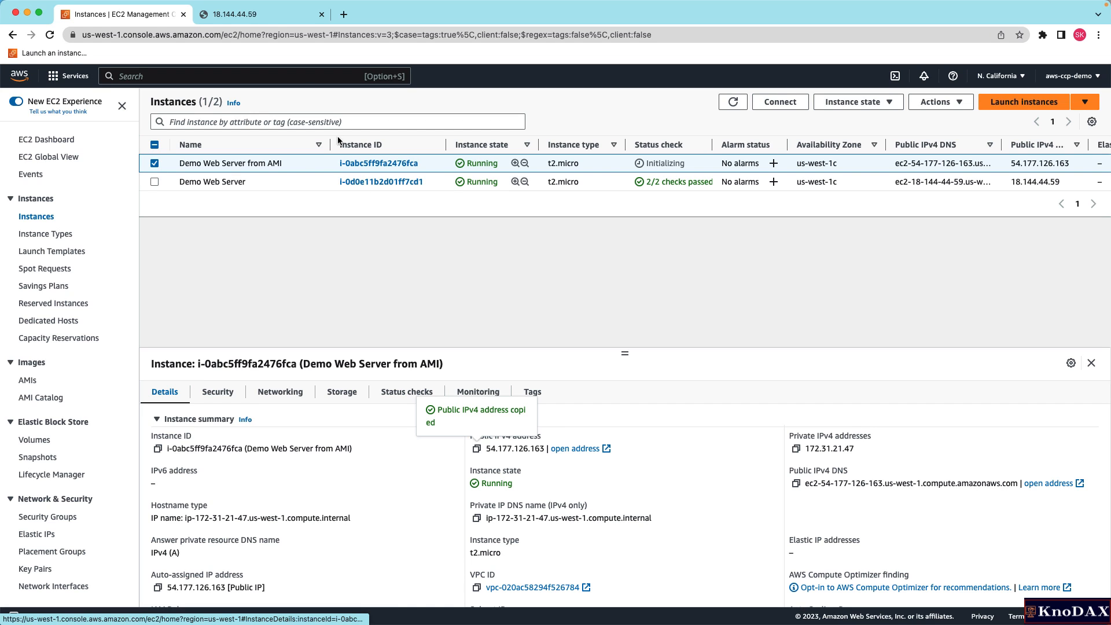
click(276, 20)
right_click(281, 18)
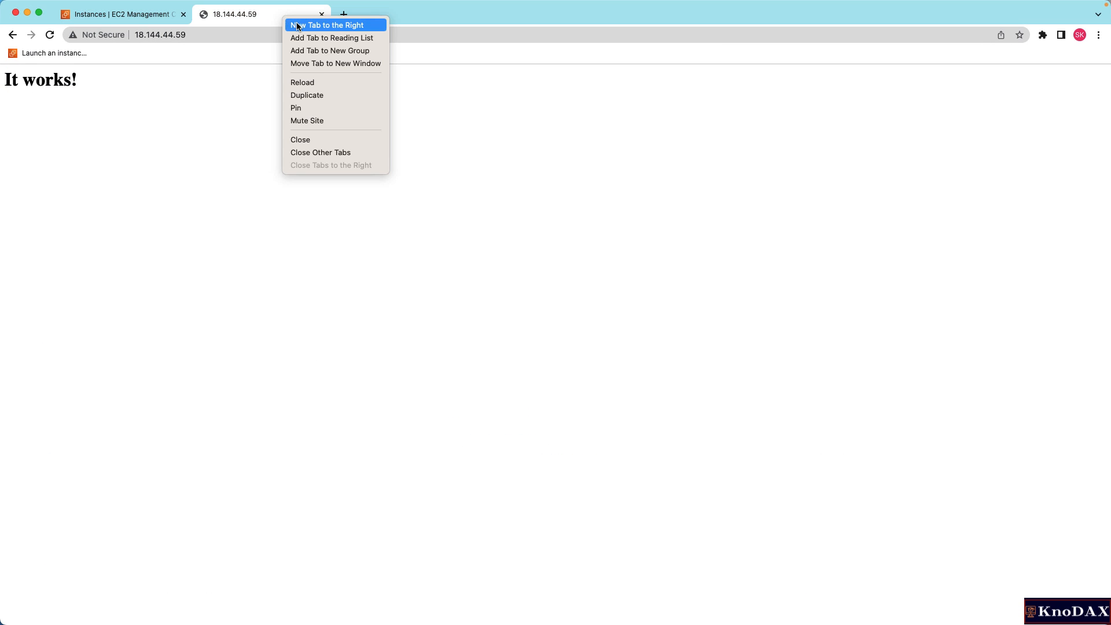
click(298, 25)
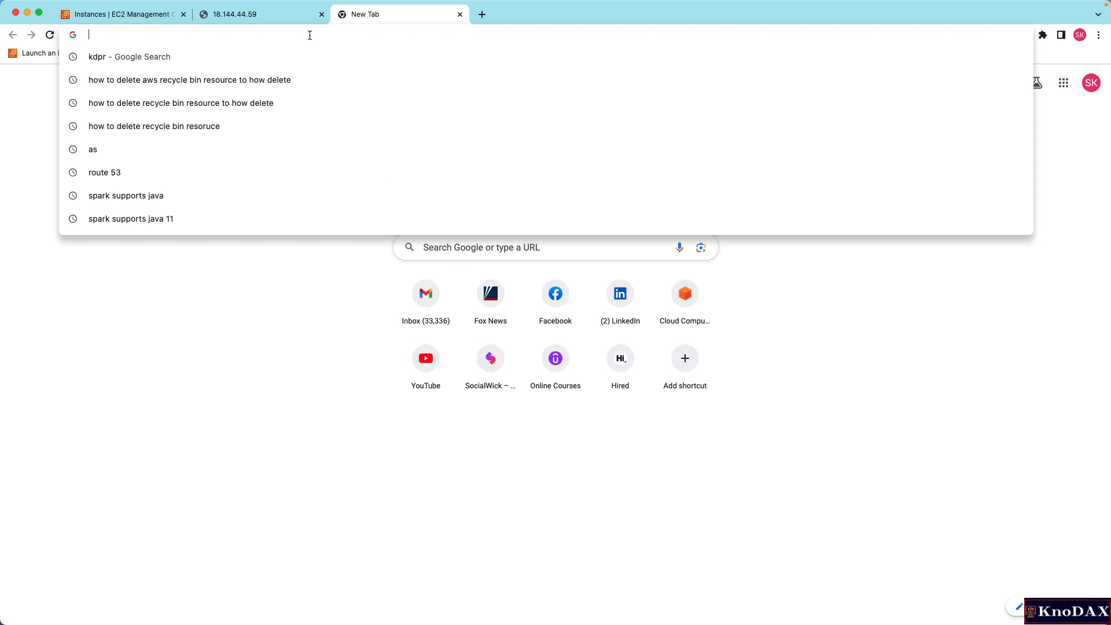
key(super+v)
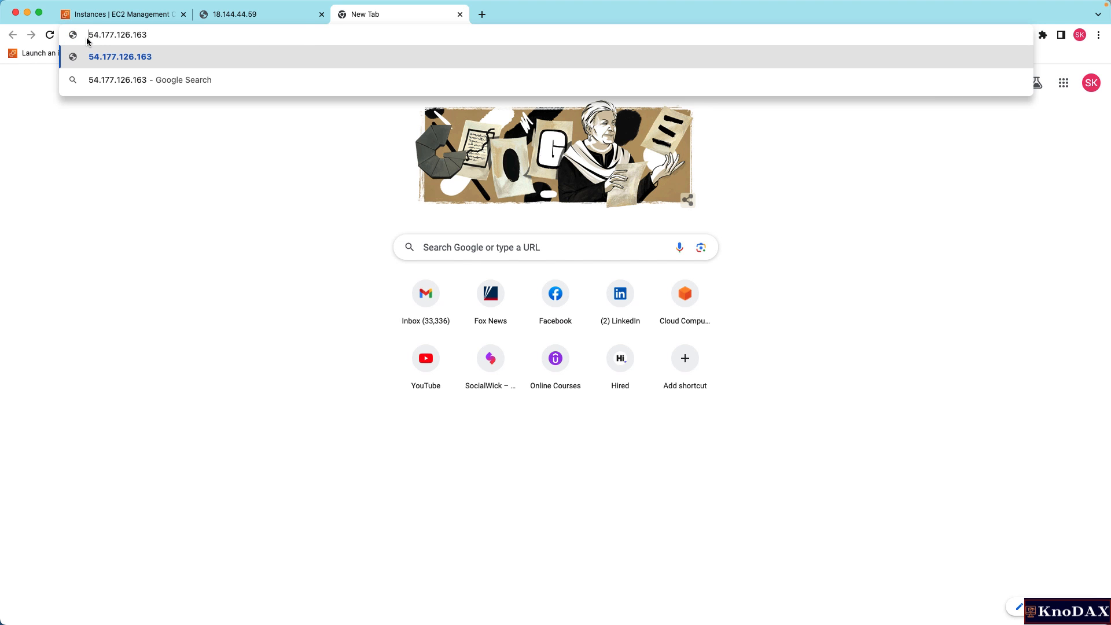
text(http://)
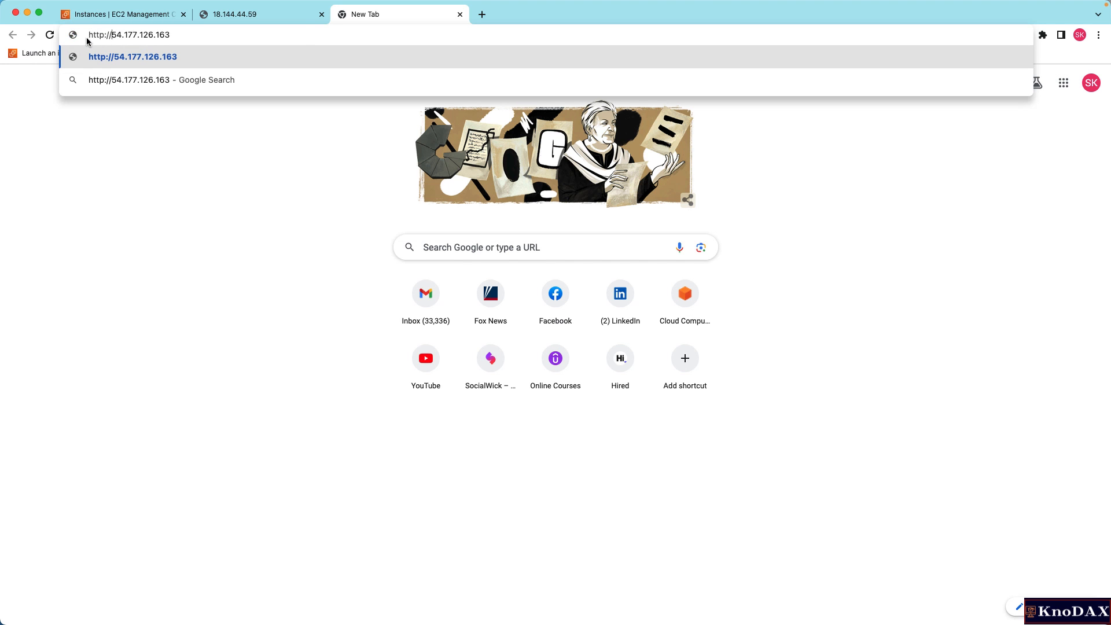
key(Return)
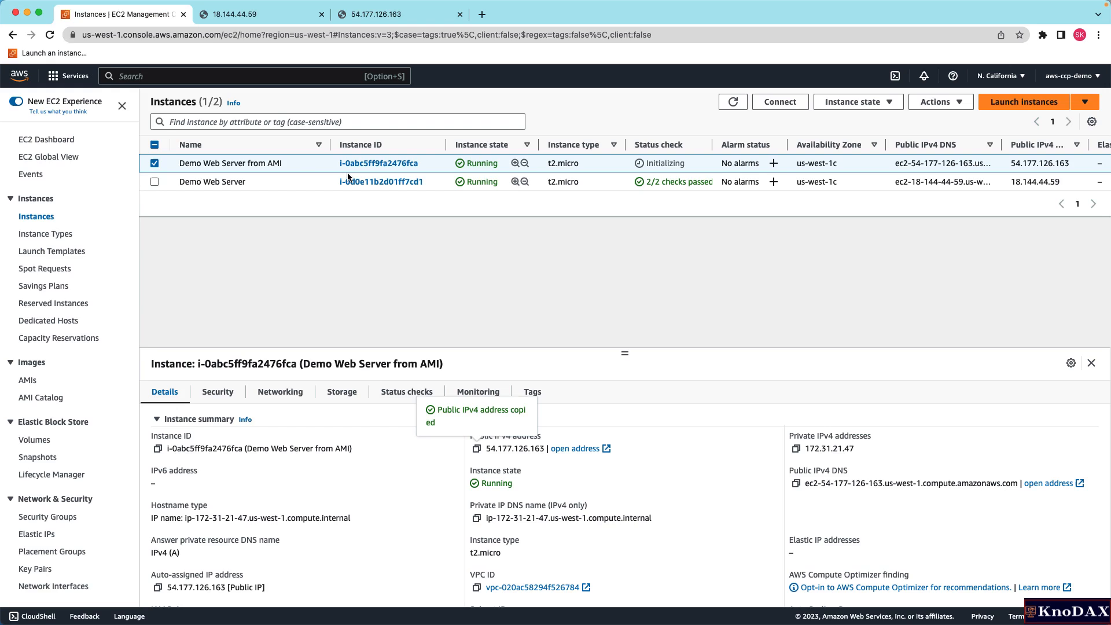
Step: Examine the Demo Web Server AMI's share permissions and its Public and Private availability options without saving changes
click(26, 380)
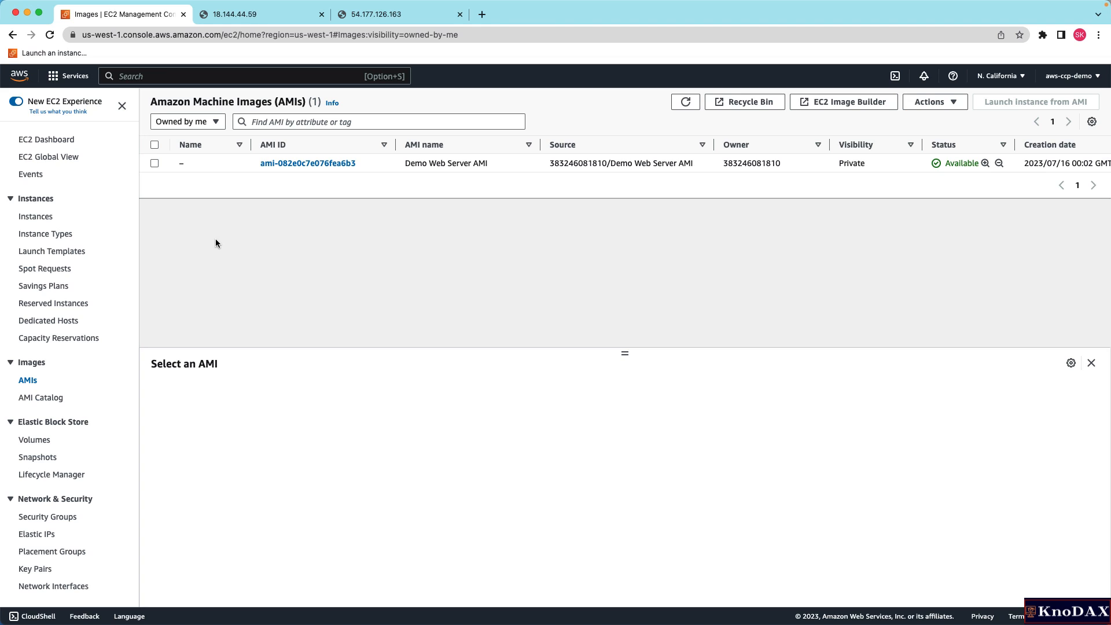
click(154, 163)
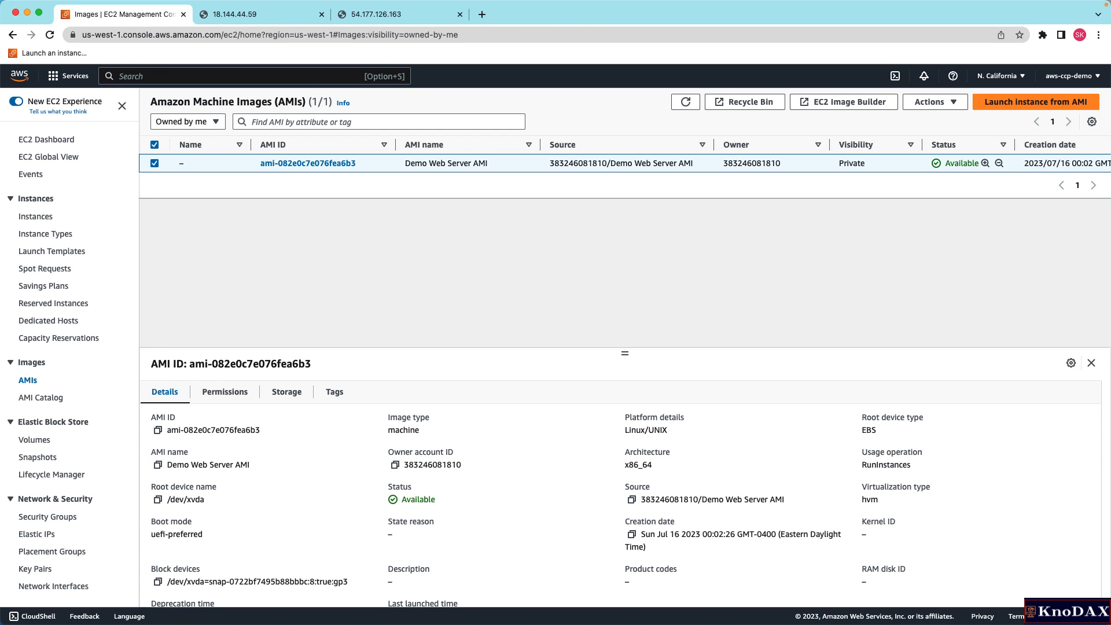
click(226, 393)
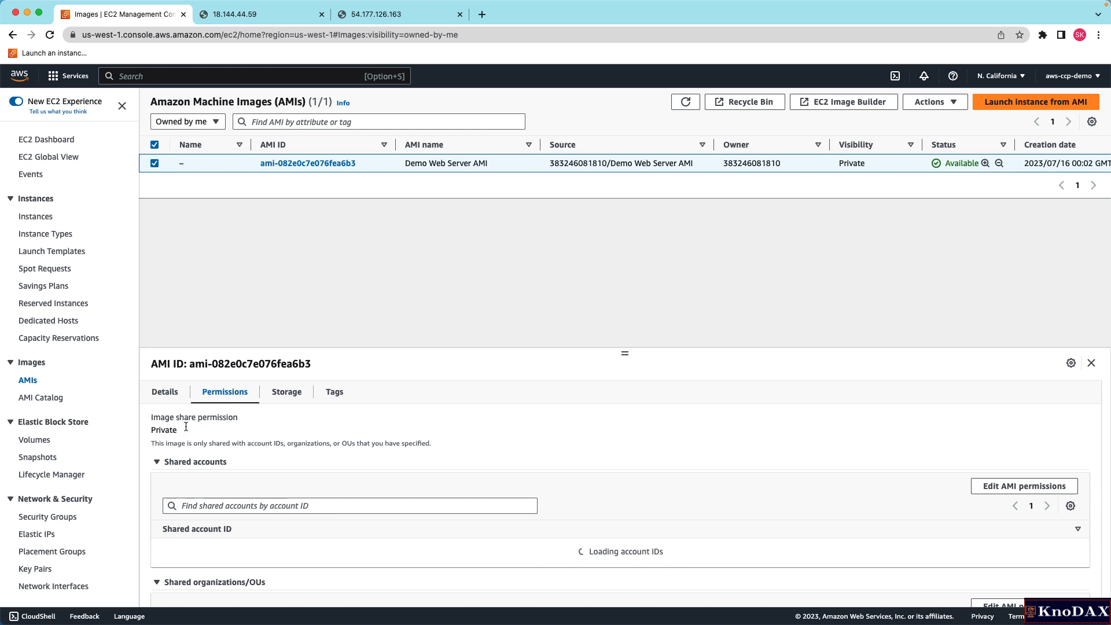
double_click(164, 431)
click(1023, 486)
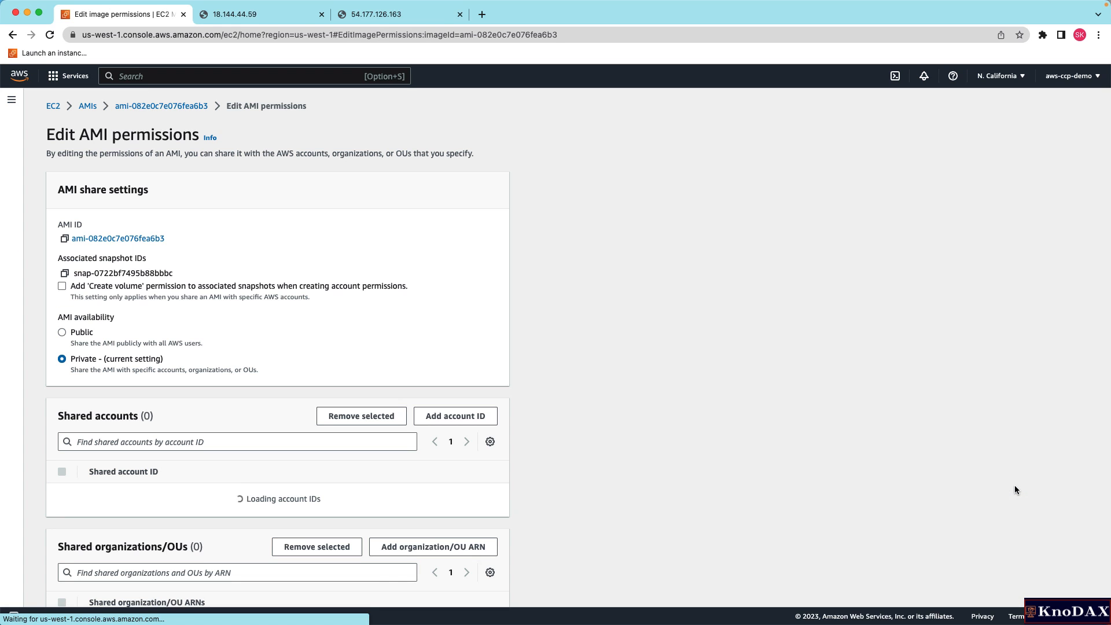
click(62, 332)
click(62, 359)
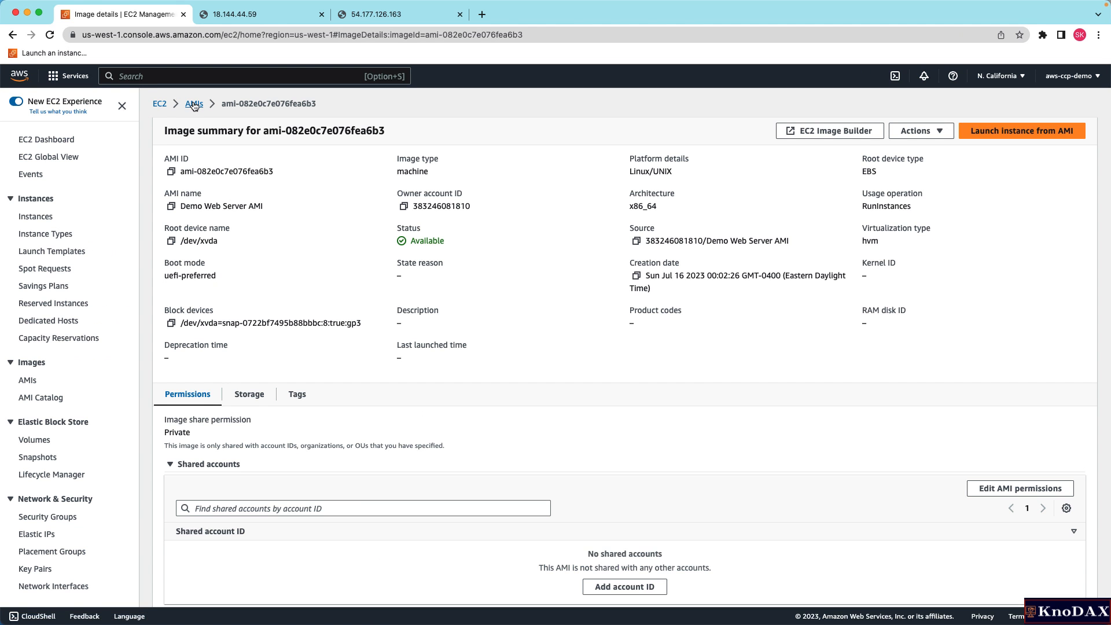
Step: Deregister the Demo Web Server AMI from the list of owned images
click(188, 101)
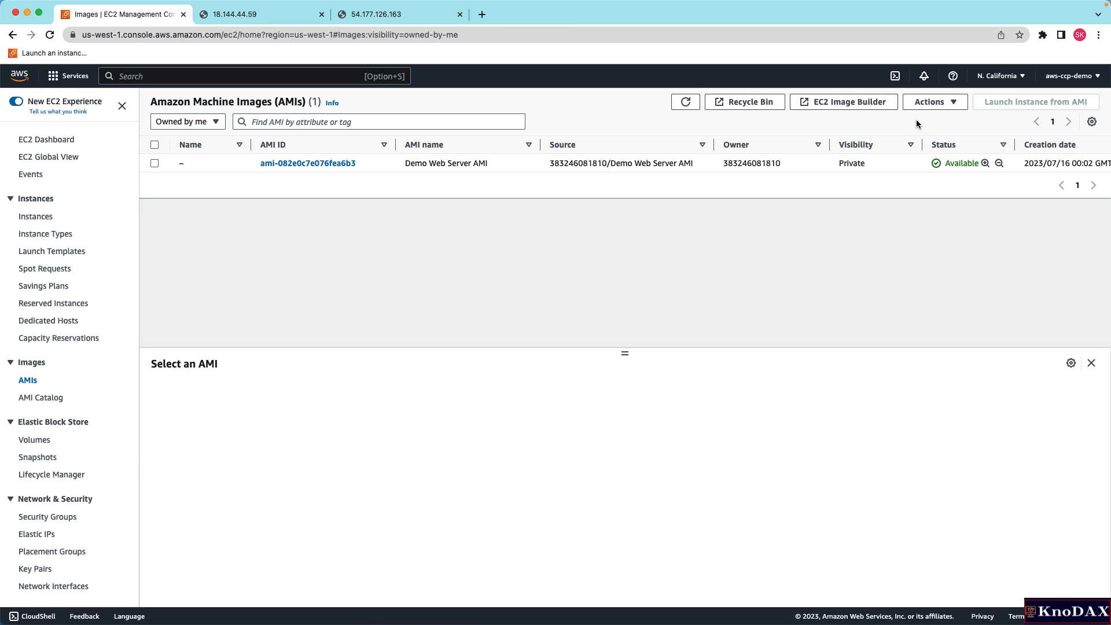
click(154, 163)
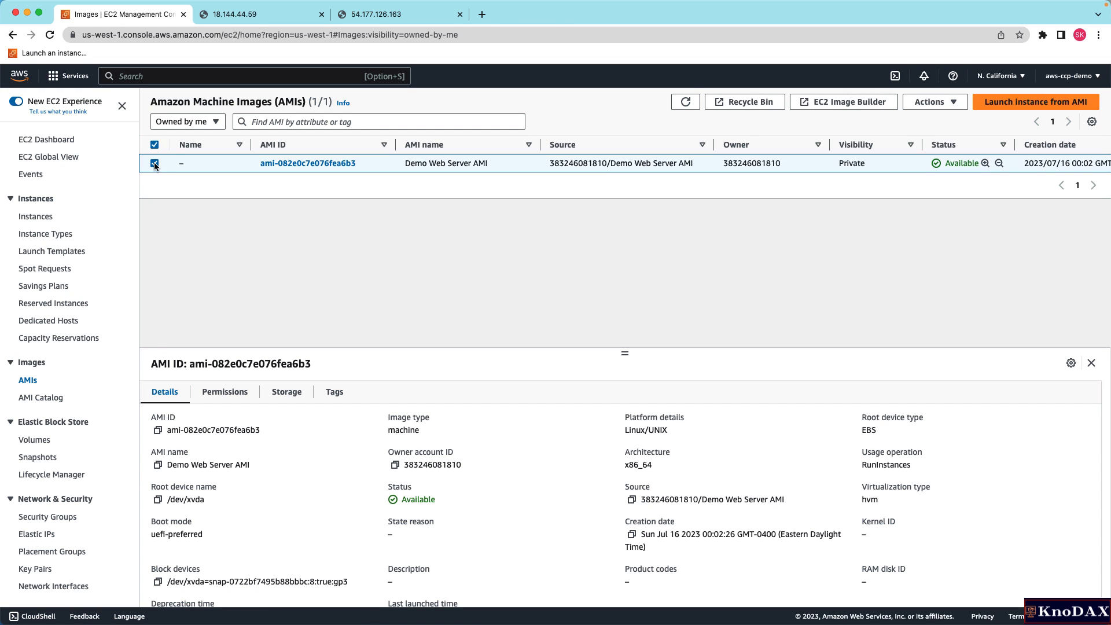
click(948, 105)
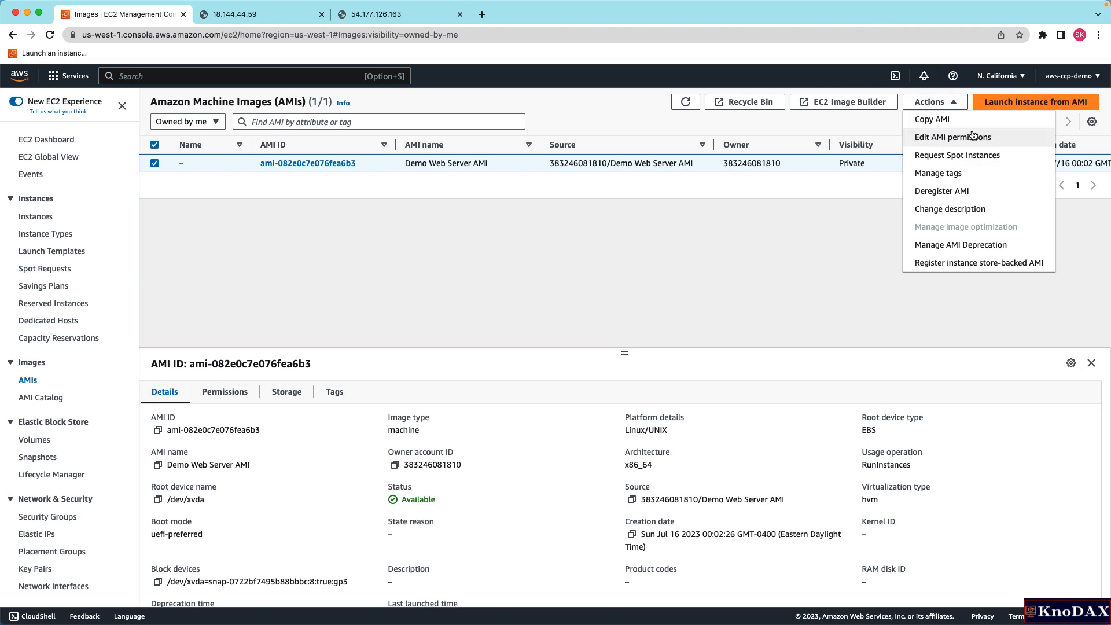
click(947, 192)
click(732, 418)
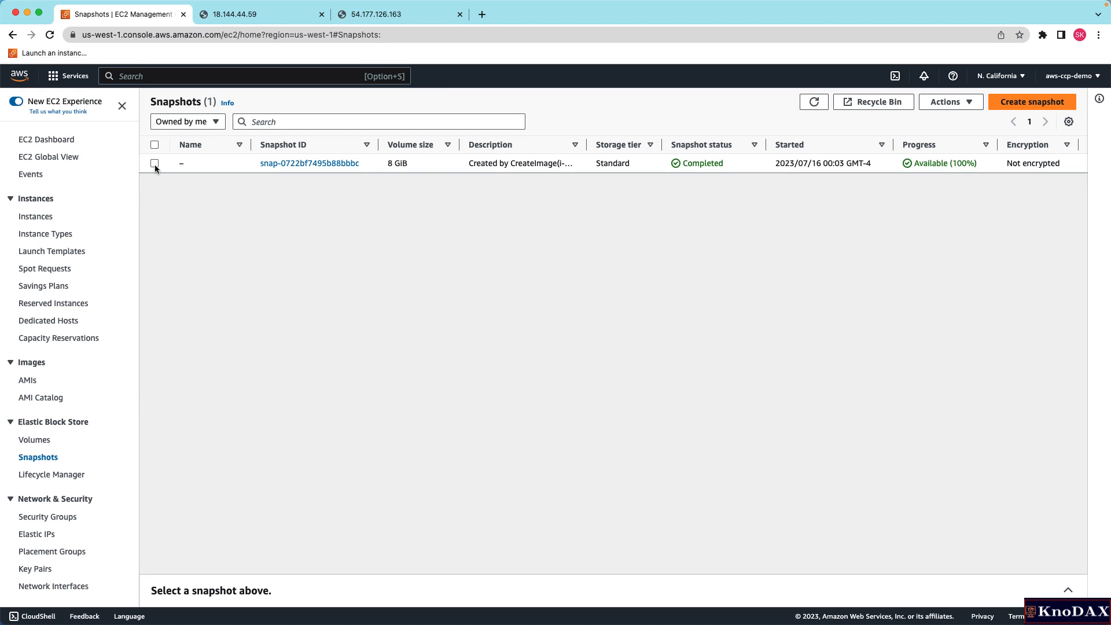
Step: Delete the 8 GiB snapshot snap-0722bf7495b88bbbc that backed the AMI
click(154, 164)
click(968, 107)
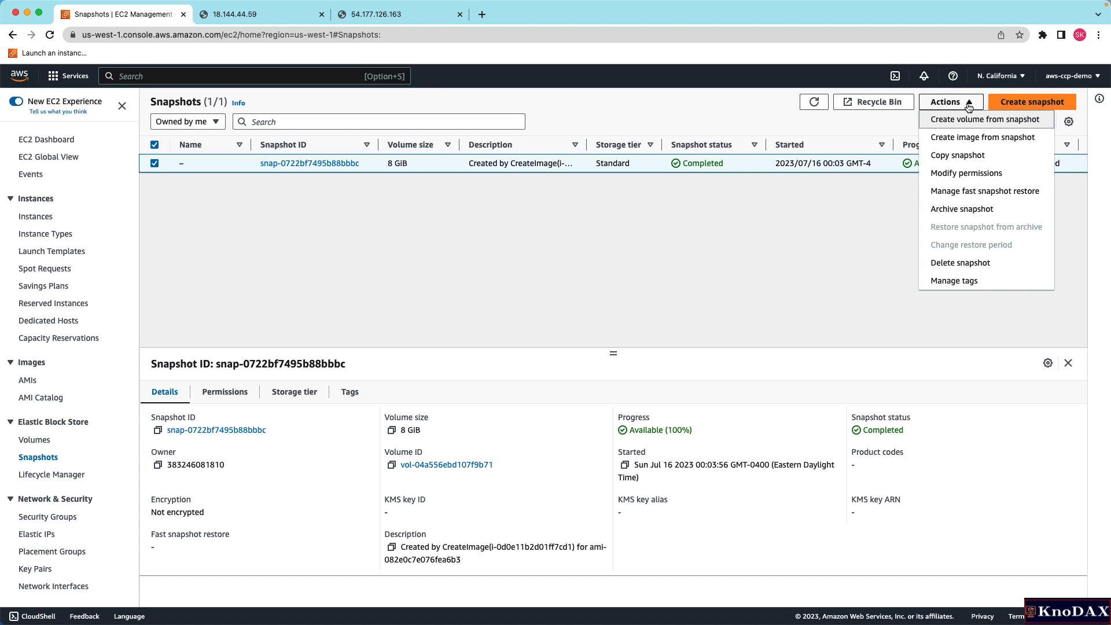
click(981, 263)
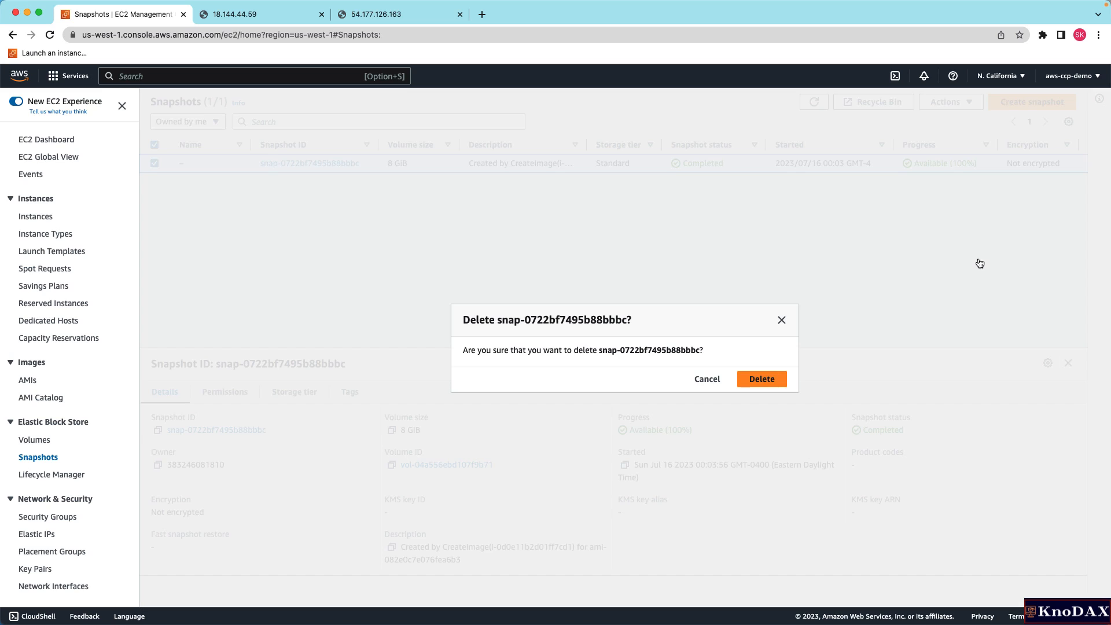
click(757, 381)
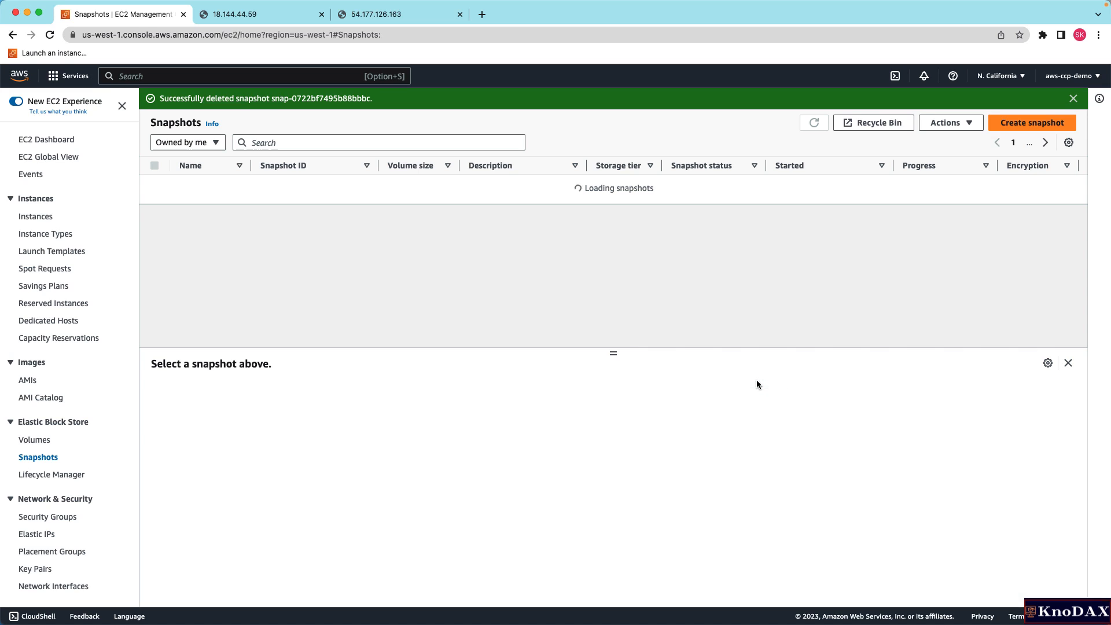